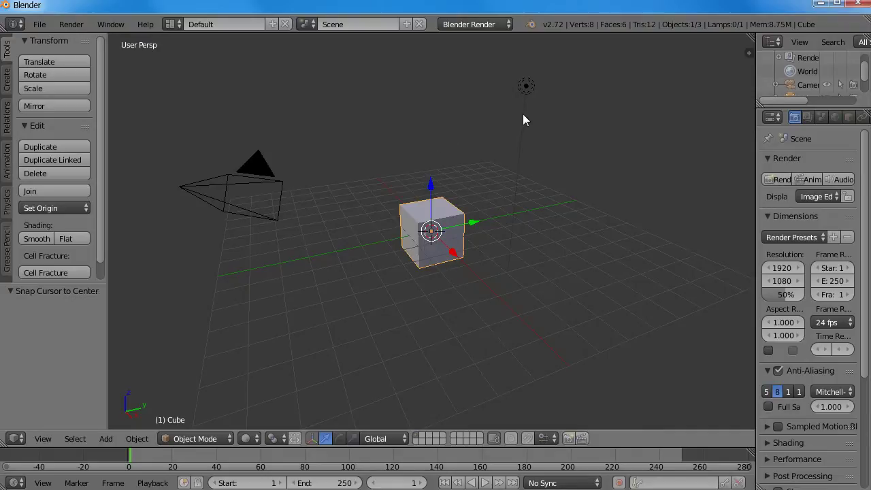
# Select the lamp, camera and cube in turn with right-clicks.
pyautogui.click(529, 88)
pyautogui.hotkey('ctrl', 'z')
pyautogui.rightClick(201, 198)
pyautogui.rightClick(447, 224)
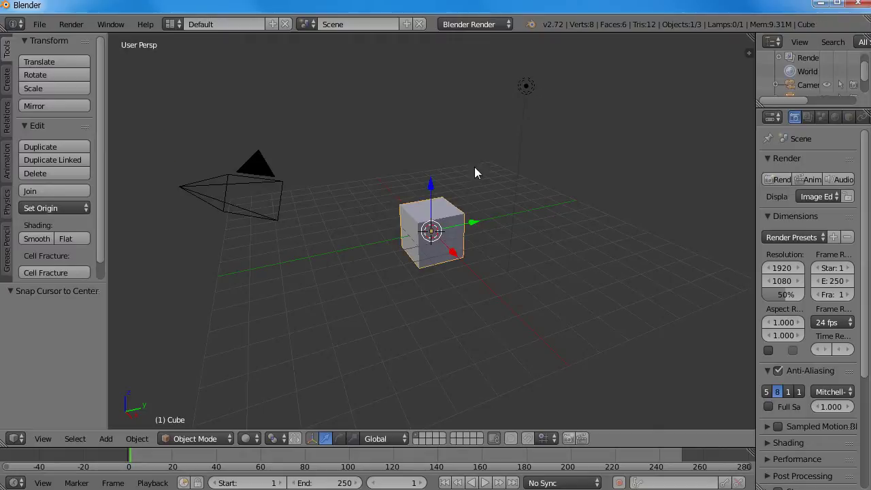
pyautogui.rightClick(521, 95)
pyautogui.rightClick(436, 226)
pyautogui.rightClick(202, 194)
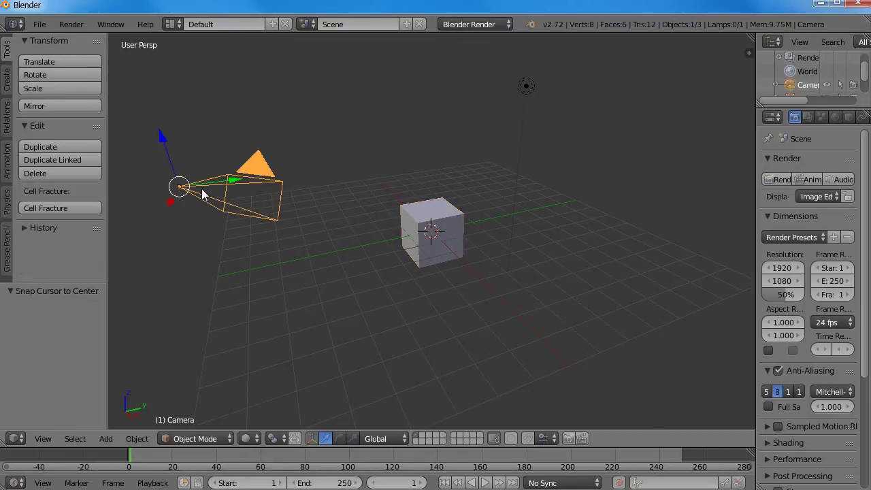
pyautogui.rightClick(443, 220)
pyautogui.rightClick(523, 95)
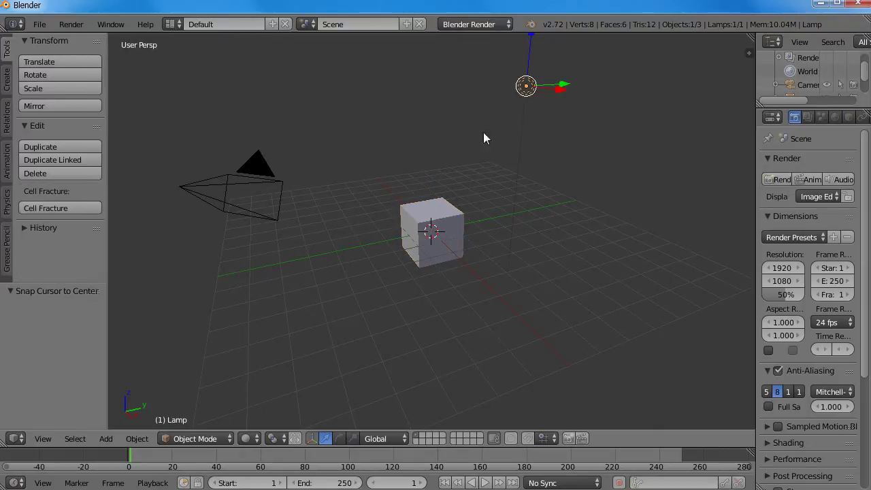
# Try placing the 3D cursor at various floor spots around the cube and camera.
pyautogui.click(484, 181)
pyautogui.click(288, 310)
pyautogui.click(456, 361)
pyautogui.click(643, 264)
pyautogui.click(434, 171)
pyautogui.click(286, 330)
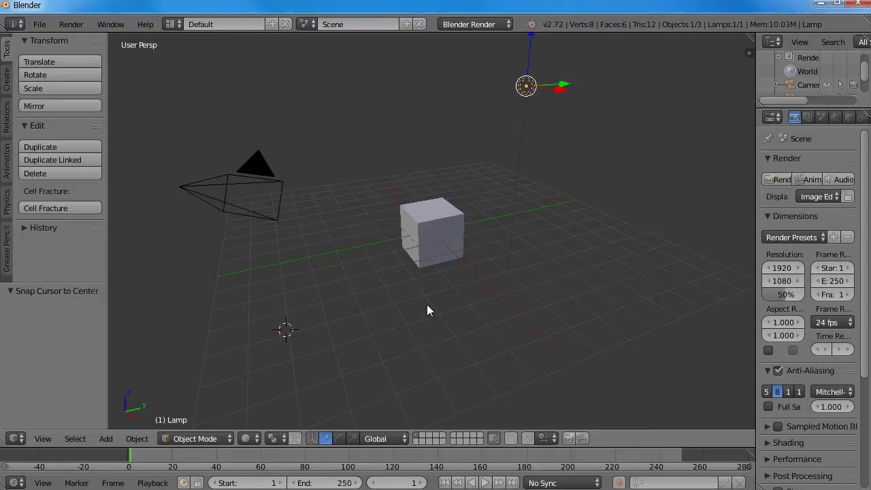
pyautogui.click(632, 265)
pyautogui.click(462, 157)
pyautogui.click(284, 203)
pyautogui.click(467, 331)
pyautogui.click(624, 266)
pyautogui.click(473, 185)
pyautogui.click(320, 228)
# Leave the 3D cursor on the floor in front of the cube and reselect the cube.
pyautogui.click(286, 313)
pyautogui.click(480, 175)
pyautogui.click(307, 206)
pyautogui.click(297, 302)
pyautogui.click(401, 342)
pyautogui.rightClick(464, 240)
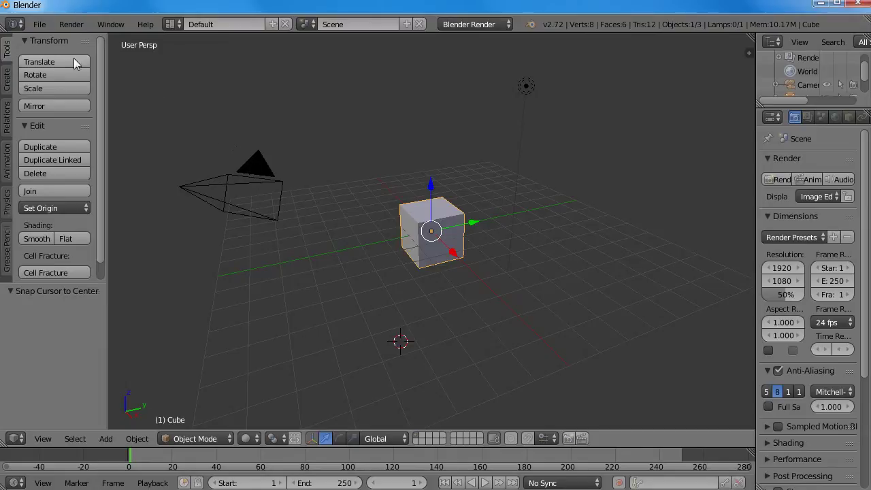
# Set Select With to Left in the Input preferences and save the user settings.
pyautogui.click(41, 26)
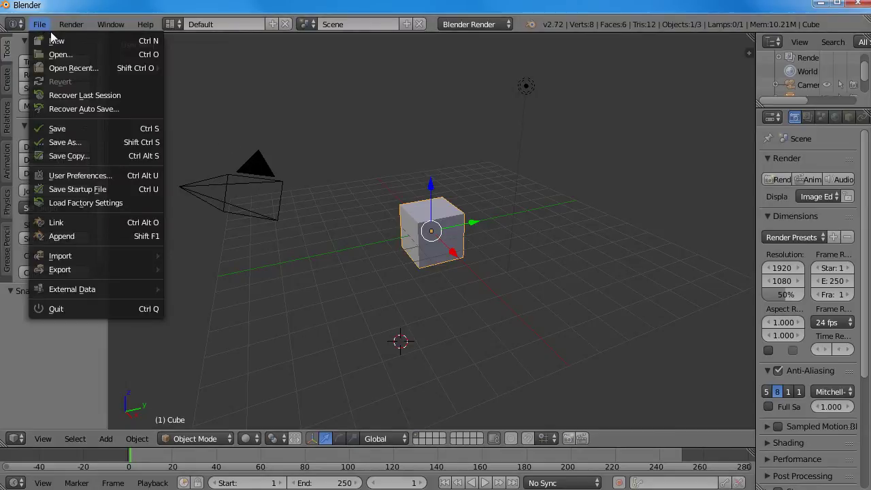
pyautogui.click(92, 176)
pyautogui.moveTo(167, 26); pyautogui.dragTo(525, 53)
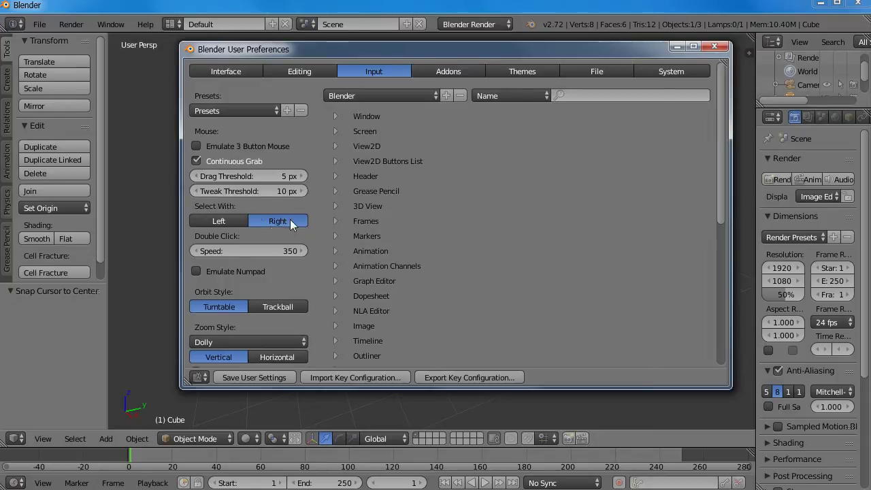
pyautogui.click(221, 224)
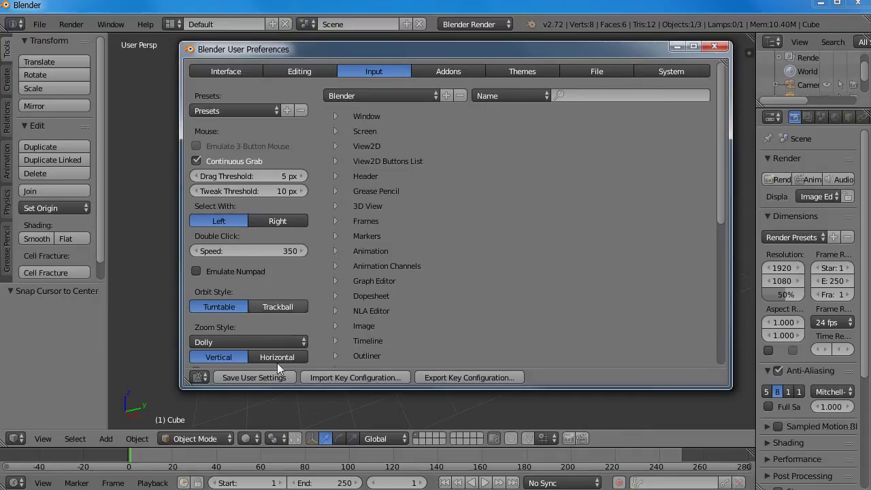
pyautogui.click(248, 379)
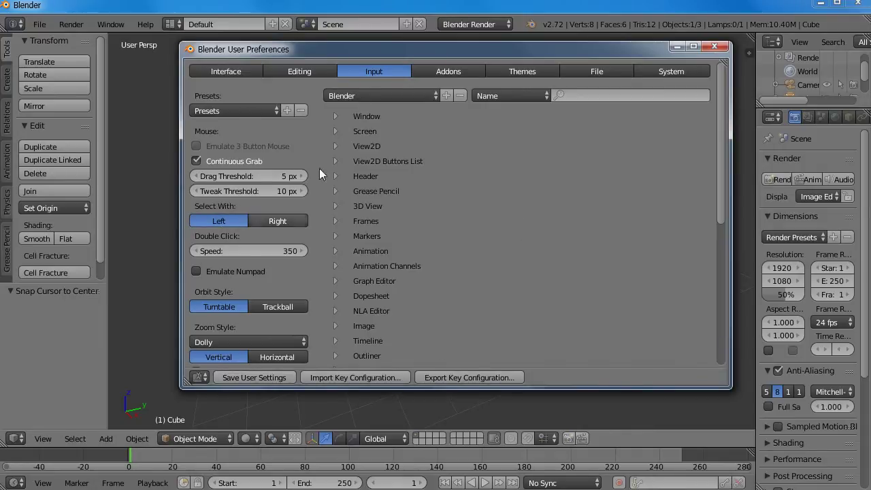
pyautogui.click(716, 48)
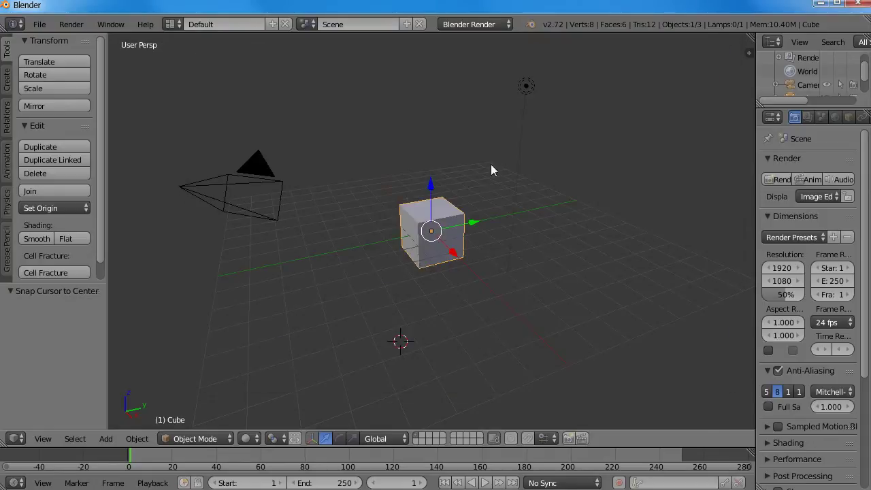
# Select the camera, cube and lamp in turn.
pyautogui.rightClick(207, 191)
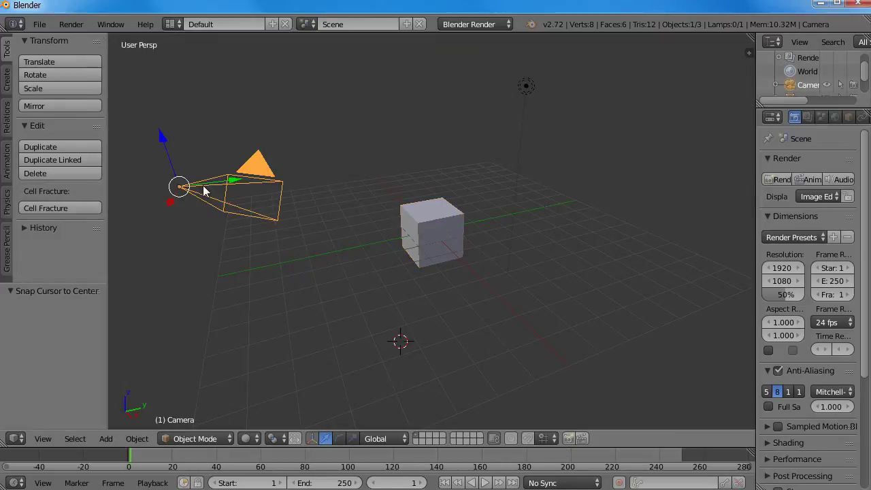
pyautogui.rightClick(431, 212)
pyautogui.rightClick(529, 89)
pyautogui.rightClick(436, 226)
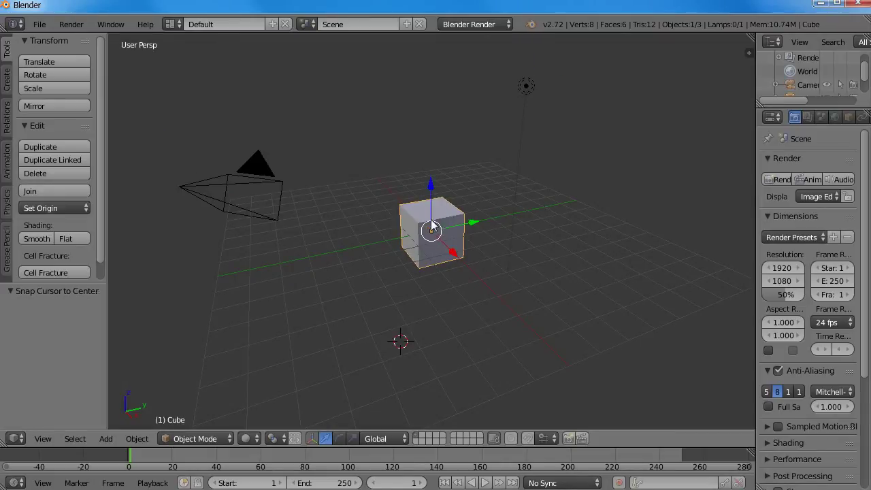
pyautogui.rightClick(215, 194)
pyautogui.rightClick(461, 230)
pyautogui.rightClick(525, 90)
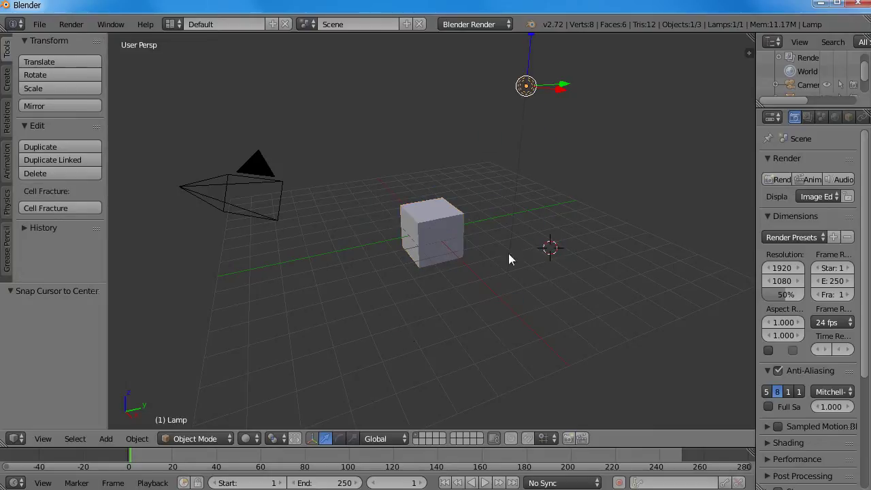
# Move the 3D cursor around the floor, ending above and behind the cube.
pyautogui.click(314, 286)
pyautogui.click(331, 191)
pyautogui.click(504, 166)
pyautogui.click(653, 268)
pyautogui.click(408, 329)
pyautogui.click(346, 163)
pyautogui.click(513, 157)
pyautogui.click(639, 251)
pyautogui.click(294, 311)
pyautogui.click(340, 194)
pyautogui.click(467, 150)
# Select the cube, camera, cube and lamp once more.
pyautogui.rightClick(438, 239)
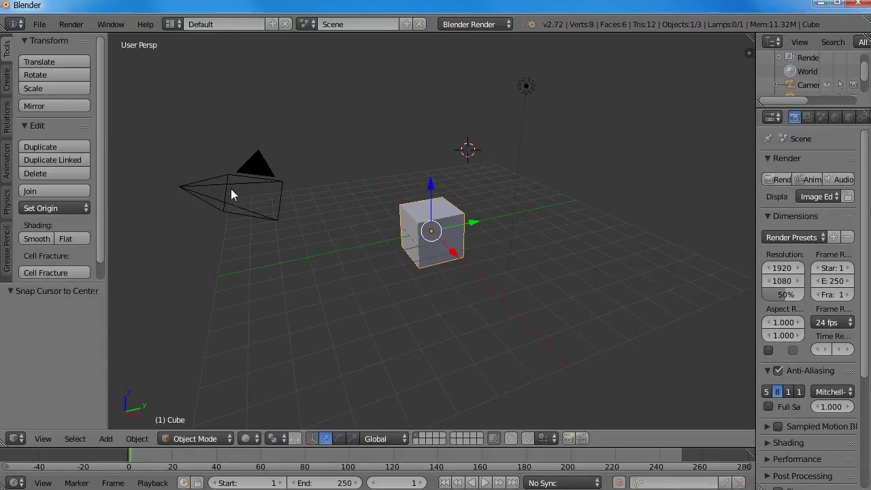
pyautogui.rightClick(235, 194)
pyautogui.rightClick(427, 210)
pyautogui.rightClick(526, 86)
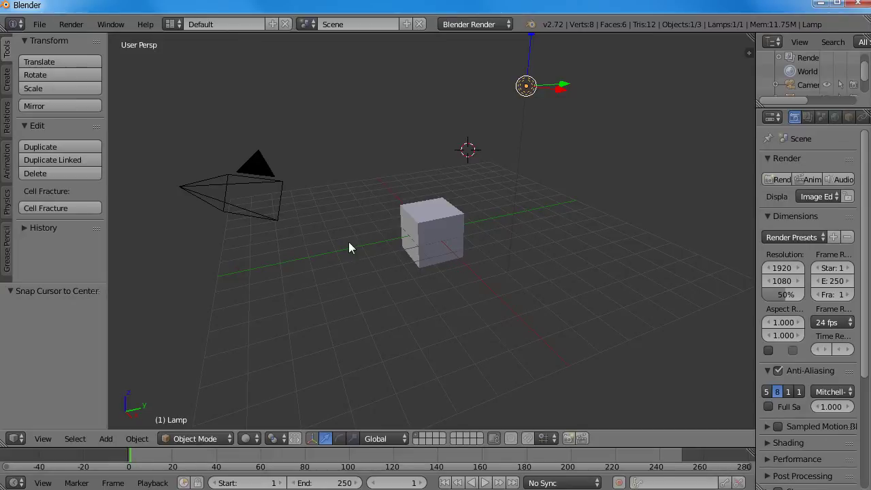
# Orbit to look down on the scene, then zoom in and out around the cube.
pyautogui.moveTo(380, 232)
pyautogui.mouseDown(button='middle')
pyautogui.moveTo(473, 263)
pyautogui.moveTo(307, 245)
pyautogui.moveTo(282, 295)
pyautogui.moveTo(438, 222)
pyautogui.moveTo(335, 238)
pyautogui.moveTo(392, 226)
pyautogui.moveTo(486, 328)
pyautogui.moveTo(549, 283)
pyautogui.moveTo(313, 213)
pyautogui.moveTo(487, 221)
pyautogui.moveTo(292, 210)
pyautogui.moveTo(361, 225)
pyautogui.moveTo(379, 327)
pyautogui.moveTo(407, 198)
pyautogui.moveTo(304, 195)
pyautogui.moveTo(428, 252)
pyautogui.moveTo(439, 268)
pyautogui.moveTo(517, 266)
pyautogui.moveTo(455, 222)
pyautogui.moveTo(550, 231)
pyautogui.mouseUp(button='middle')
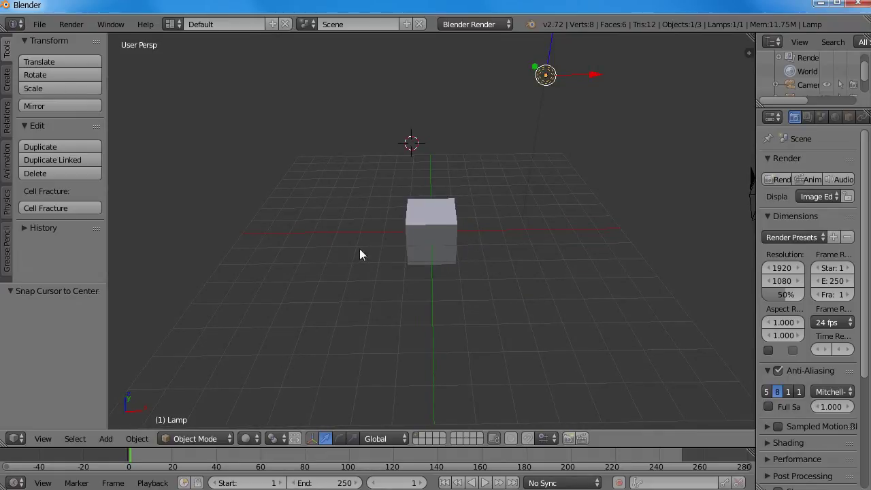
pyautogui.moveTo(432, 242)
pyautogui.mouseDown(button='middle')
pyautogui.moveTo(389, 254)
pyautogui.moveTo(364, 204)
pyautogui.moveTo(539, 156)
pyautogui.moveTo(439, 252)
pyautogui.moveTo(467, 247)
pyautogui.moveTo(496, 236)
pyautogui.moveTo(246, 253)
pyautogui.moveTo(540, 198)
pyautogui.moveTo(369, 234)
pyautogui.moveTo(375, 198)
pyautogui.moveTo(387, 224)
pyautogui.moveTo(460, 233)
pyautogui.moveTo(434, 205)
pyautogui.mouseUp(button='middle')
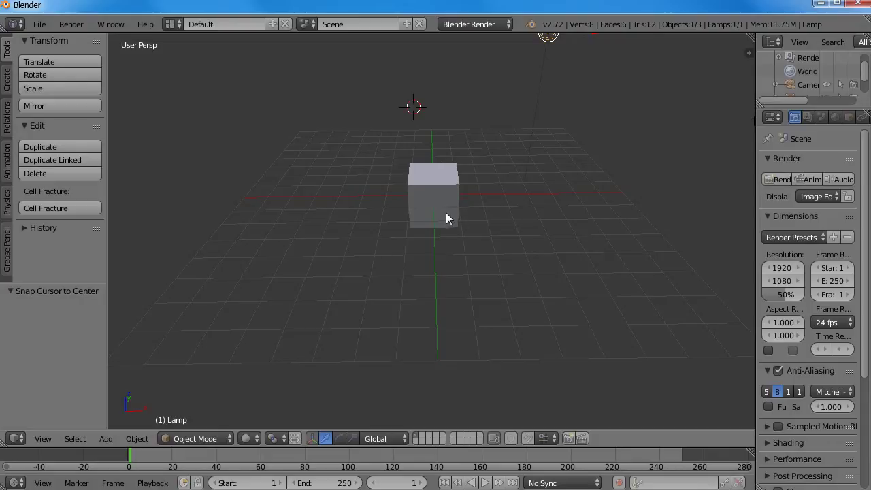
pyautogui.scroll(5, 439, 197)
pyautogui.scroll(3, 443, 167)
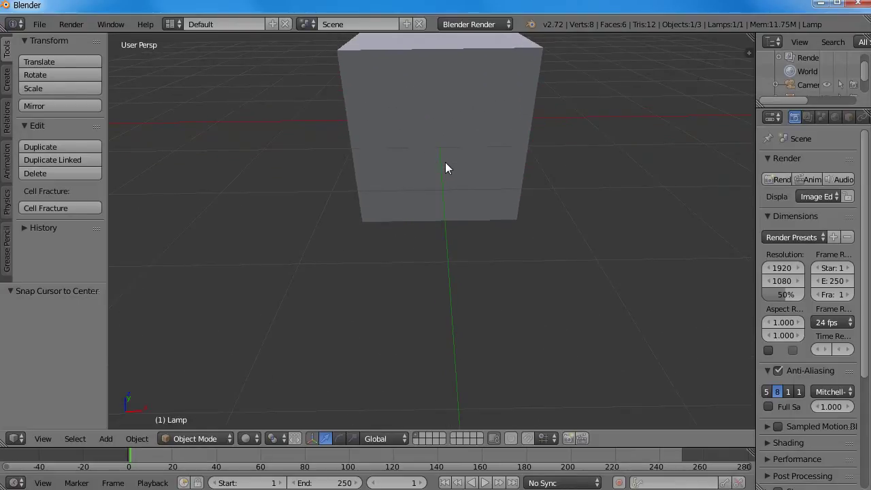
pyautogui.scroll(-2, 450, 136)
pyautogui.scroll(-5, 450, 177)
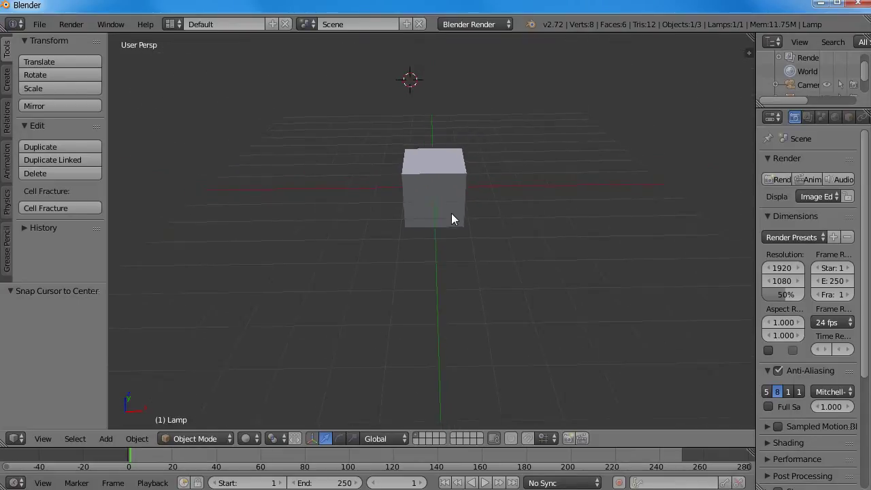
pyautogui.scroll(-2, 447, 252)
pyautogui.scroll(-1, 439, 303)
pyautogui.scroll(5, 441, 245)
pyautogui.scroll(-1, 443, 184)
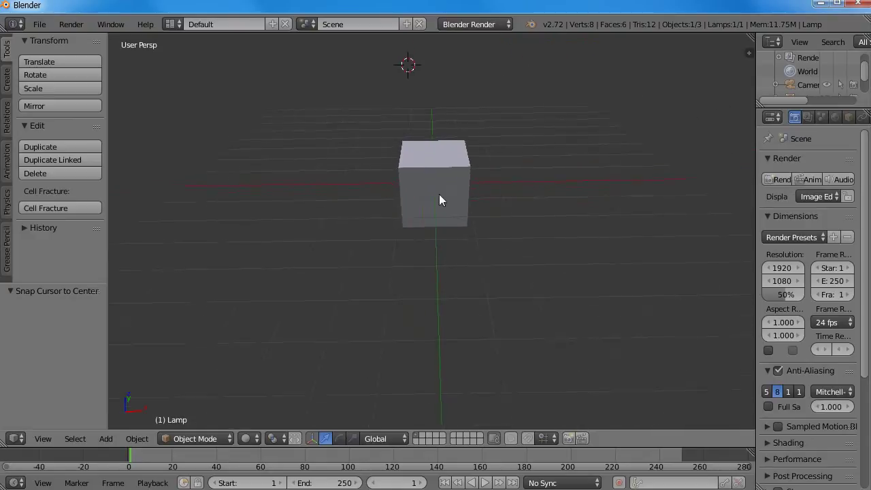
pyautogui.scroll(-1, 439, 225)
pyautogui.scroll(1, 443, 232)
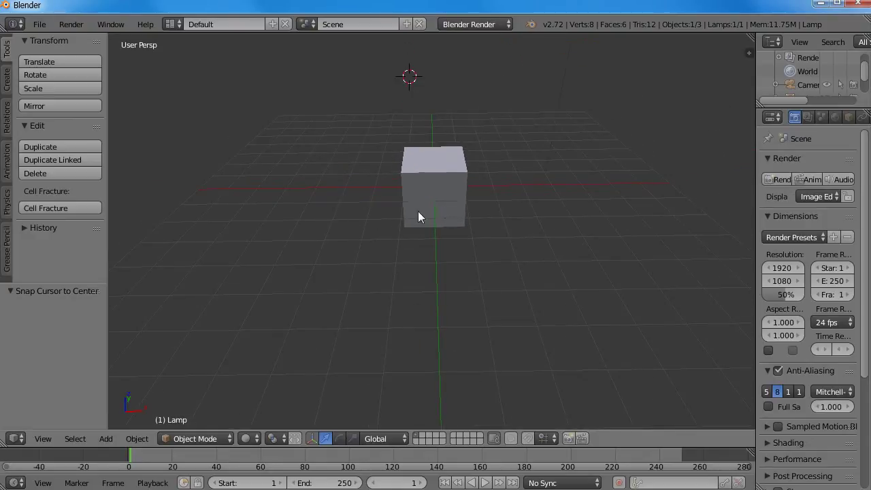
# Orbit to a closer corner angle on the cube.
pyautogui.moveTo(363, 201)
pyautogui.mouseDown(button='middle')
pyautogui.moveTo(560, 192)
pyautogui.moveTo(292, 181)
pyautogui.moveTo(388, 177)
pyautogui.moveTo(336, 185)
pyautogui.moveTo(418, 117)
pyautogui.moveTo(570, 198)
pyautogui.moveTo(508, 180)
pyautogui.mouseUp(button='middle')
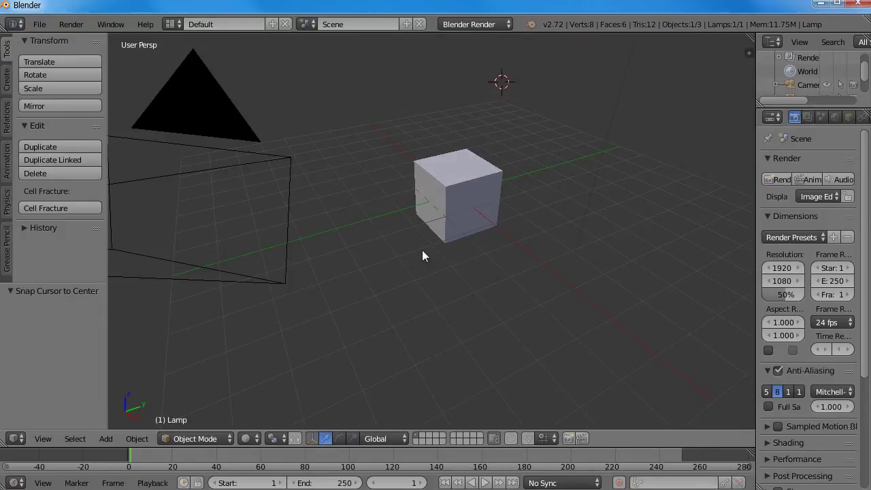
pyautogui.moveTo(456, 220)
pyautogui.mouseDown(button='middle')
pyautogui.moveTo(500, 181)
pyautogui.moveTo(317, 230)
pyautogui.moveTo(447, 163)
pyautogui.moveTo(566, 226)
pyautogui.moveTo(404, 225)
pyautogui.mouseUp(button='middle')
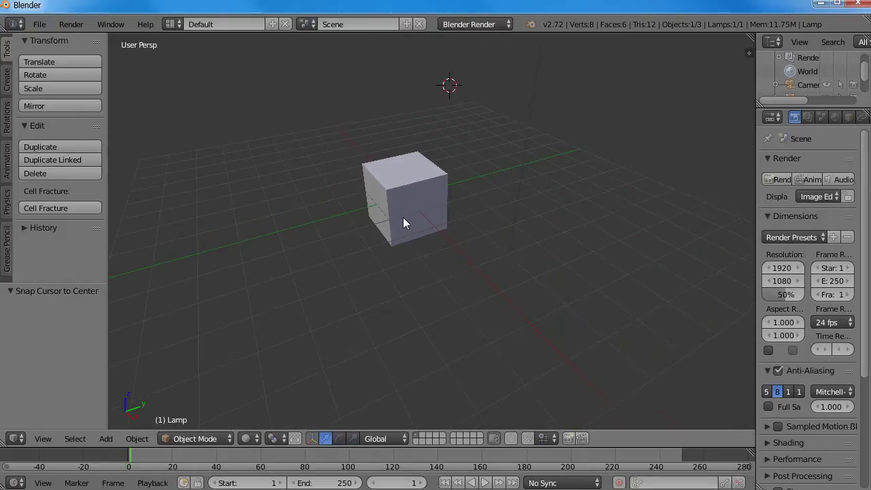
pyautogui.moveTo(420, 260)
pyautogui.keyDown('ctrl'); pyautogui.mouseDown(button='middle')
pyautogui.moveTo(420, 189)
pyautogui.moveTo(425, 265)
pyautogui.moveTo(364, 271)
pyautogui.mouseUp(button='middle'); pyautogui.keyUp('ctrl')
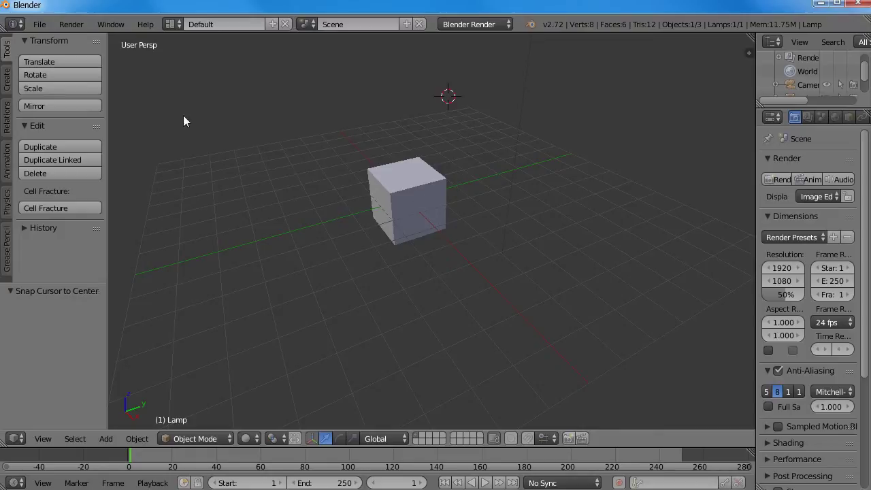
# Switch Select With back to Right, enable Emulate 3 Button Mouse, and save the user settings.
pyautogui.click(37, 26)
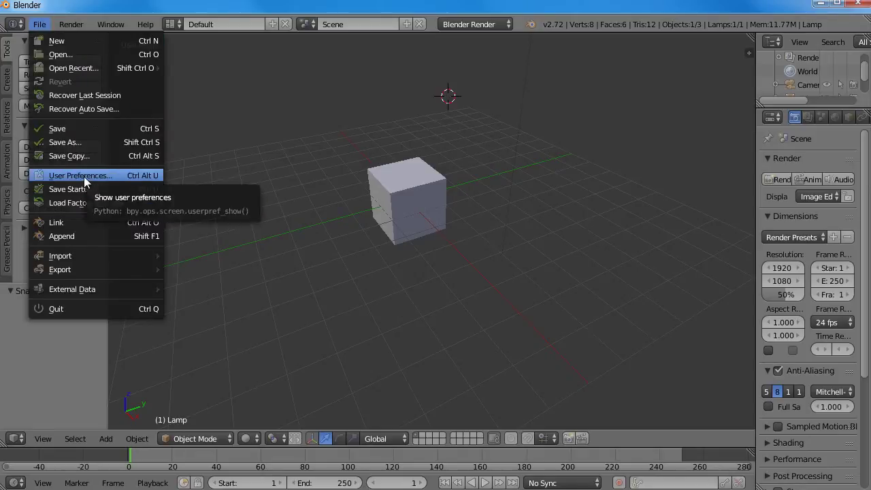
pyautogui.click(82, 175)
pyautogui.moveTo(198, 23); pyautogui.dragTo(514, 57)
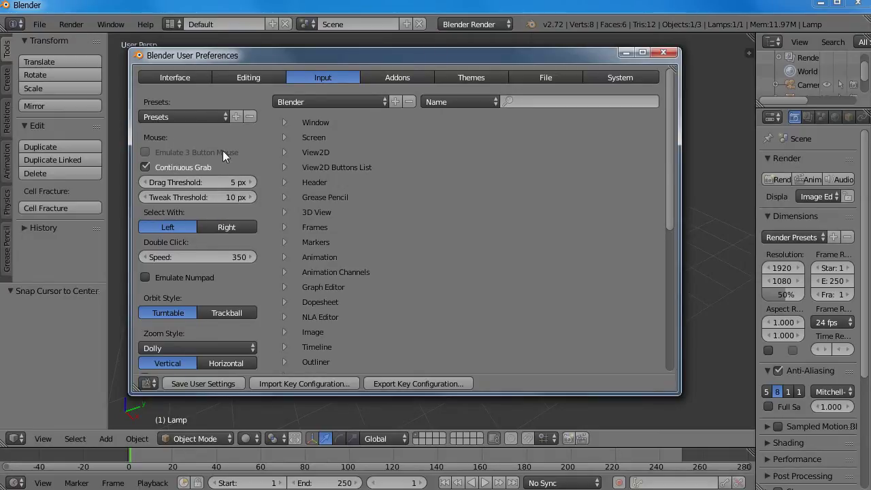
pyautogui.click(143, 152)
pyautogui.click(146, 152)
pyautogui.click(224, 227)
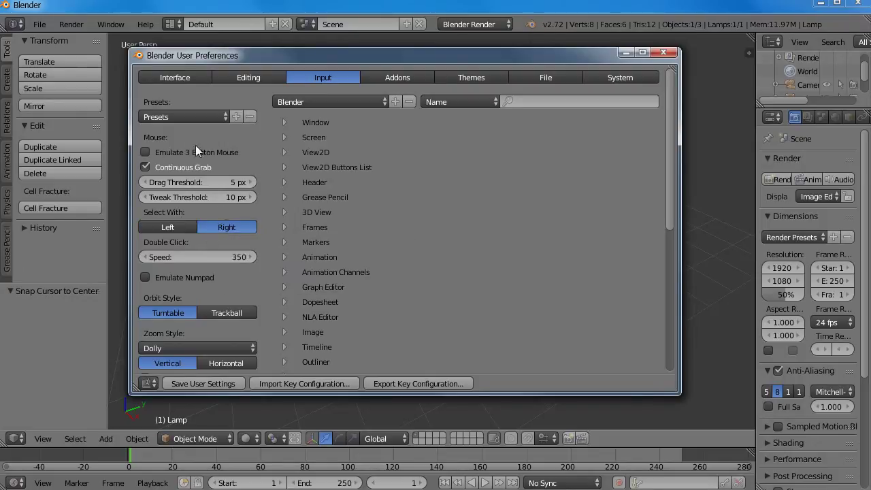
pyautogui.click(146, 154)
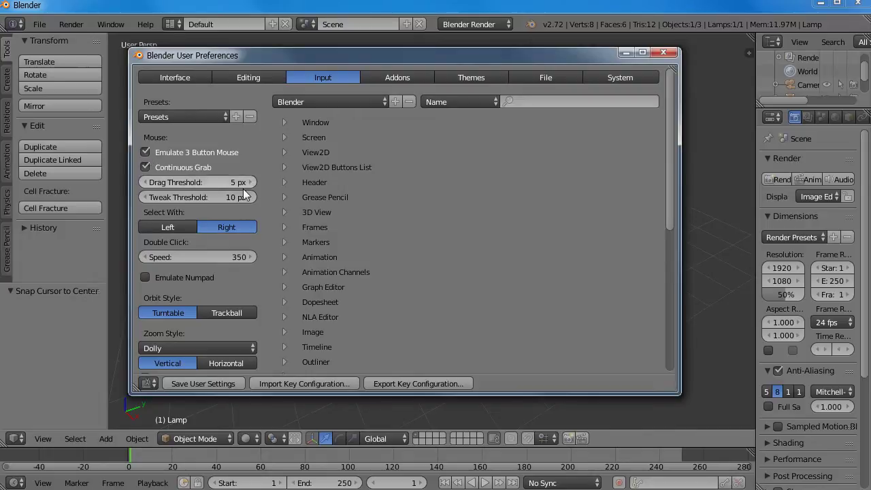
pyautogui.click(203, 384)
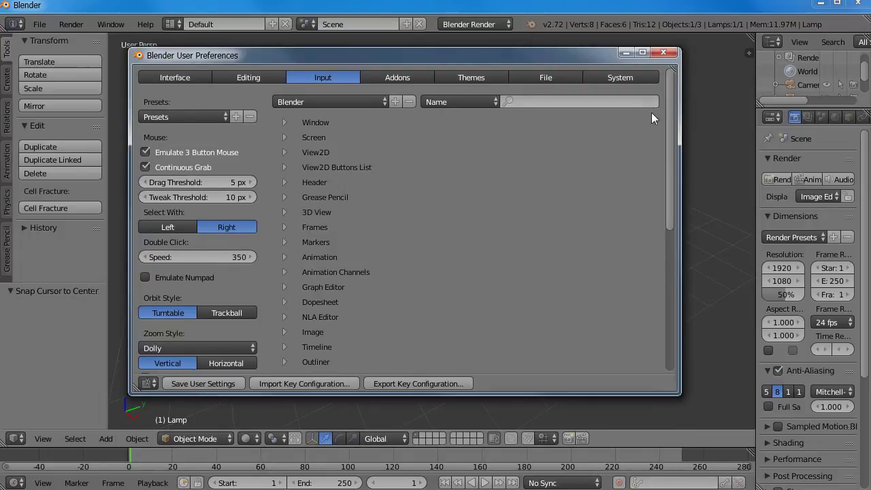
pyautogui.click(666, 52)
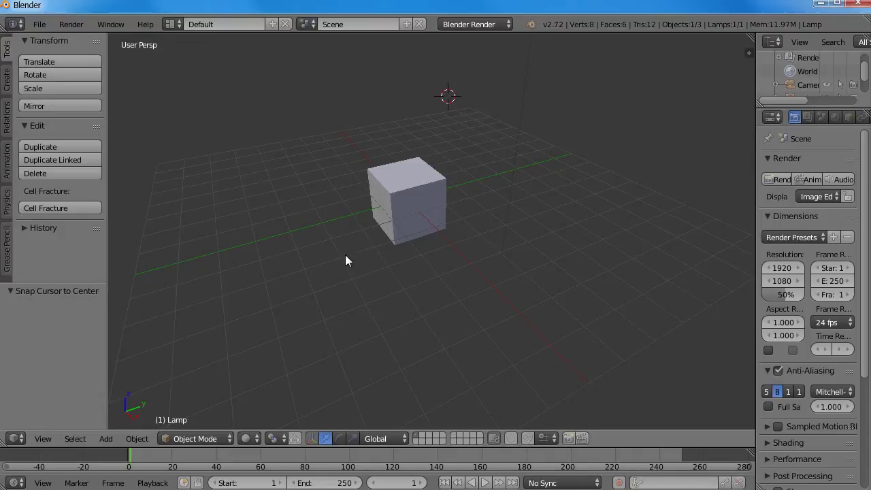
# Orbit down to a low, level angle on the cube and zoom in and back out.
pyautogui.moveTo(353, 261)
pyautogui.mouseDown(button='middle')
pyautogui.moveTo(592, 242)
pyautogui.moveTo(403, 250)
pyautogui.moveTo(505, 213)
pyautogui.moveTo(411, 298)
pyautogui.moveTo(247, 278)
pyautogui.moveTo(424, 264)
pyautogui.moveTo(439, 188)
pyautogui.moveTo(450, 245)
pyautogui.mouseUp(button='middle')
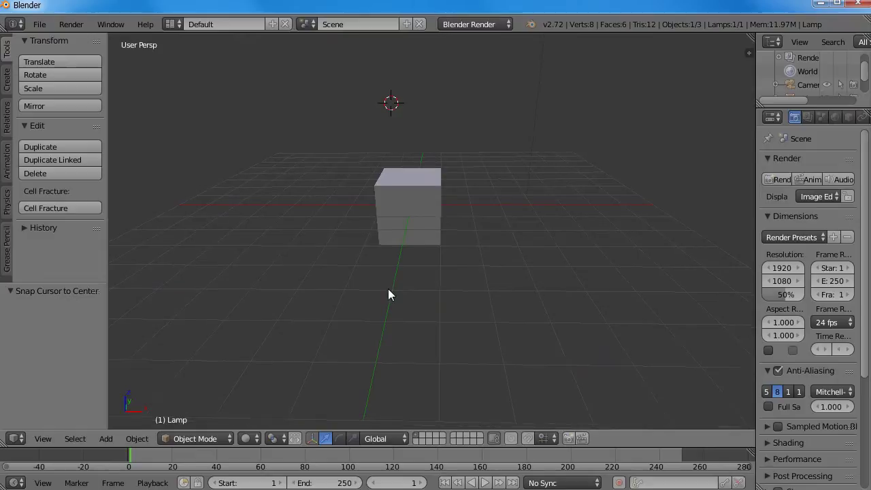
pyautogui.moveTo(389, 293)
pyautogui.mouseDown(button='middle')
pyautogui.moveTo(519, 286)
pyautogui.moveTo(271, 330)
pyautogui.moveTo(327, 271)
pyautogui.moveTo(362, 357)
pyautogui.moveTo(361, 193)
pyautogui.moveTo(502, 276)
pyautogui.moveTo(287, 338)
pyautogui.moveTo(534, 260)
pyautogui.moveTo(333, 347)
pyautogui.moveTo(308, 289)
pyautogui.moveTo(390, 320)
pyautogui.moveTo(399, 291)
pyautogui.mouseUp(button='middle')
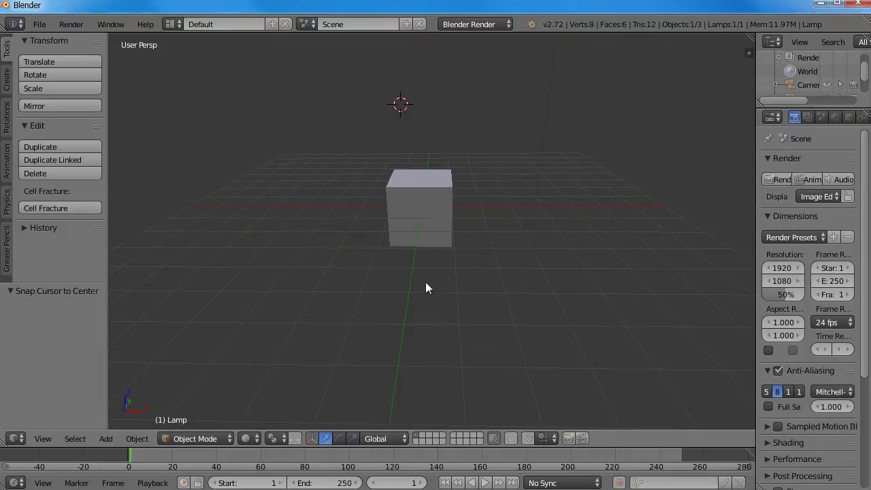
pyautogui.moveTo(426, 282)
pyautogui.keyDown('ctrl'); pyautogui.mouseDown(button='middle')
pyautogui.moveTo(437, 218)
pyautogui.moveTo(443, 276)
pyautogui.moveTo(438, 229)
pyautogui.mouseUp(button='middle'); pyautogui.keyUp('ctrl')
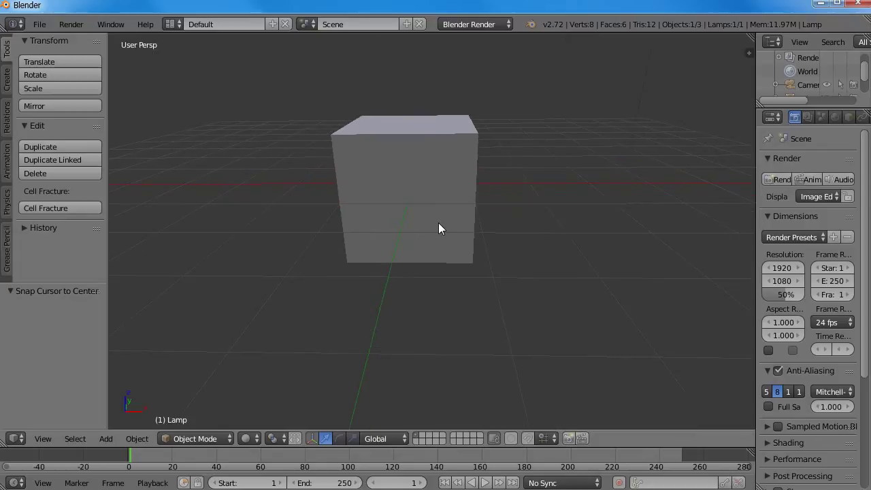
pyautogui.keyDown('ctrl'); pyautogui.moveTo(495, 223); pyautogui.dragTo(484, 322, button='middle'); pyautogui.keyUp('ctrl')
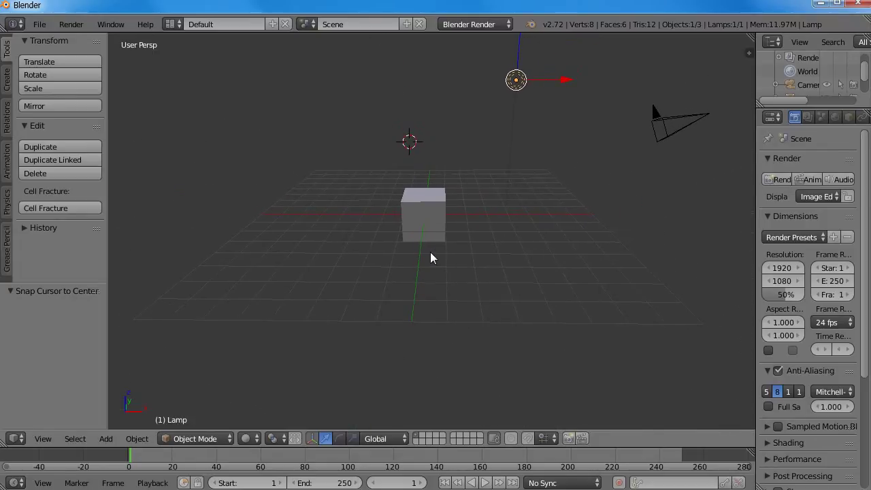
pyautogui.scroll(3, 428, 263)
pyautogui.scroll(-1, 433, 245)
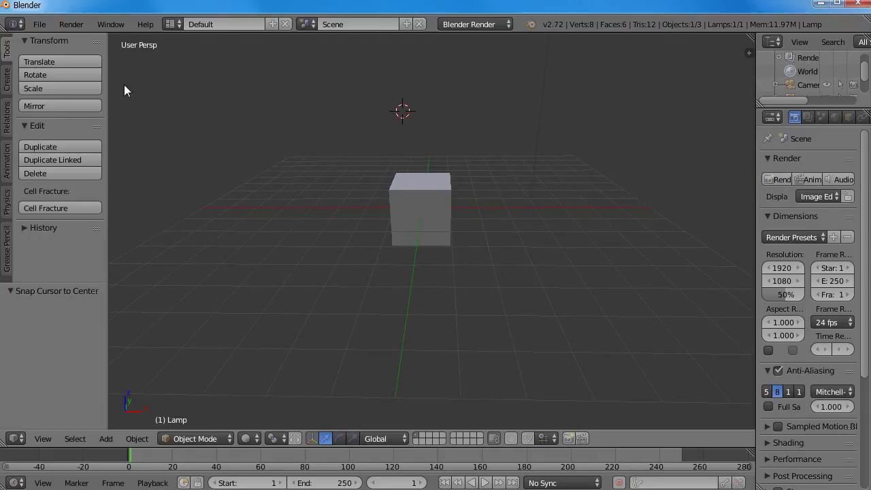
# Glance at the Render menu, then open the File menu.
pyautogui.click(71, 24)
pyautogui.click(68, 43)
pyautogui.click(39, 24)
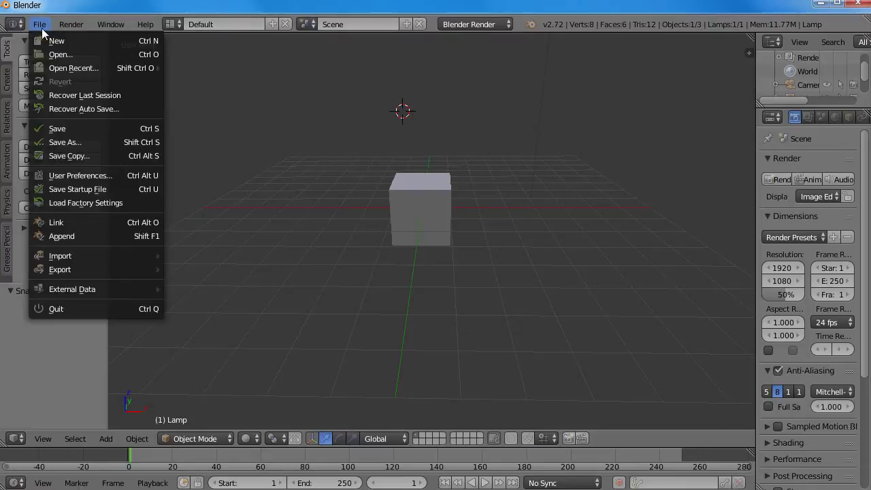
# Uncheck Emulate 3 Button Mouse in the Input preferences and close the window.
pyautogui.click(77, 175)
pyautogui.moveTo(93, 29); pyautogui.dragTo(484, 61)
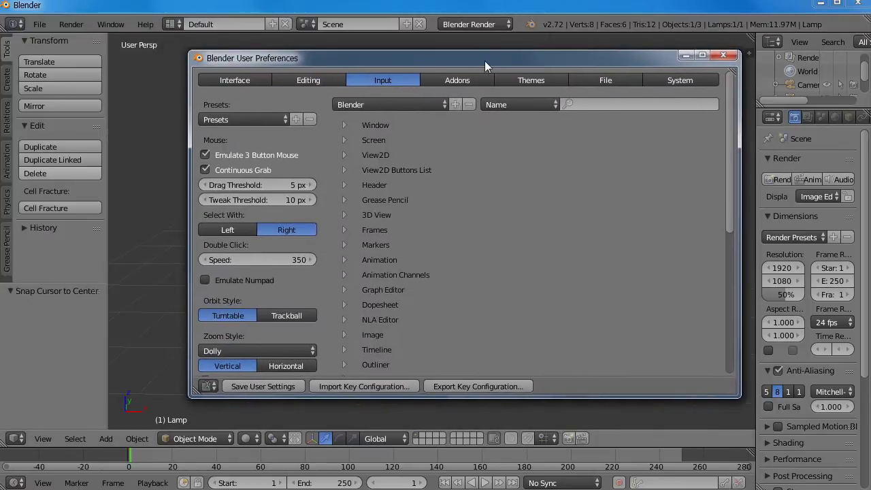
pyautogui.click(249, 159)
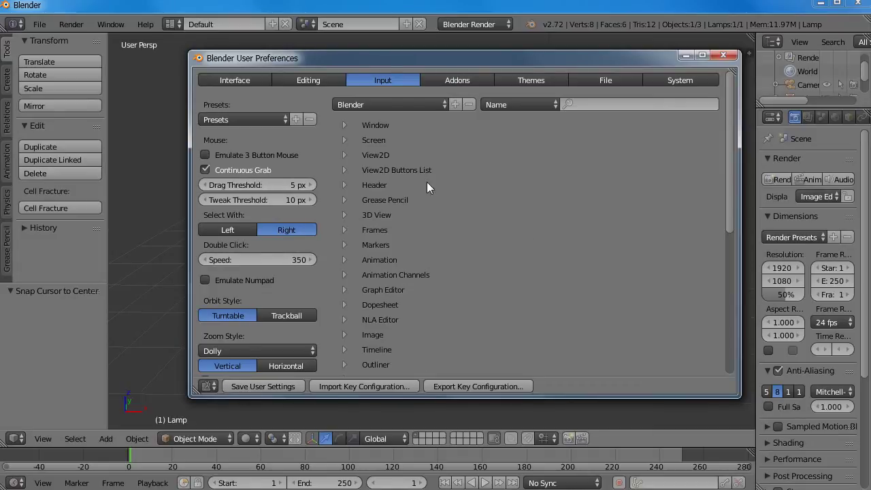
pyautogui.click(723, 55)
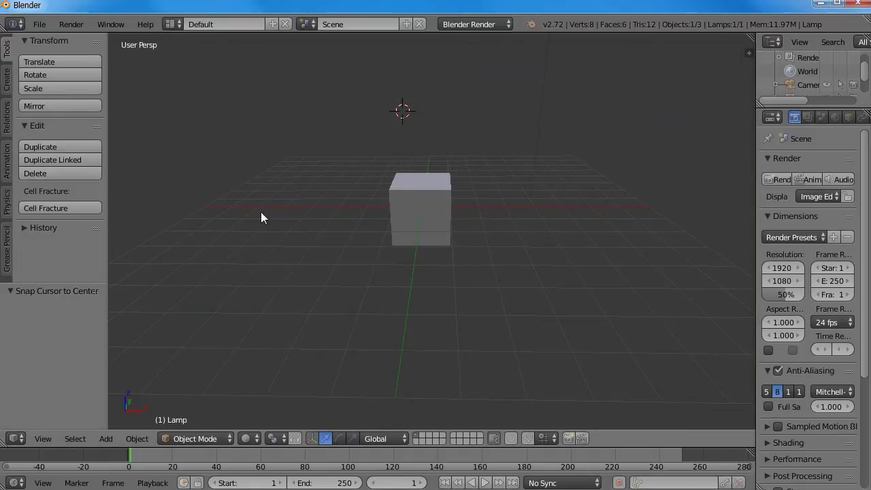
# Orbit past a high angled view and the camera to a Front Persp view of the cube.
pyautogui.moveTo(390, 202)
pyautogui.mouseDown(button='middle')
pyautogui.moveTo(493, 216)
pyautogui.moveTo(461, 228)
pyautogui.mouseUp(button='middle')
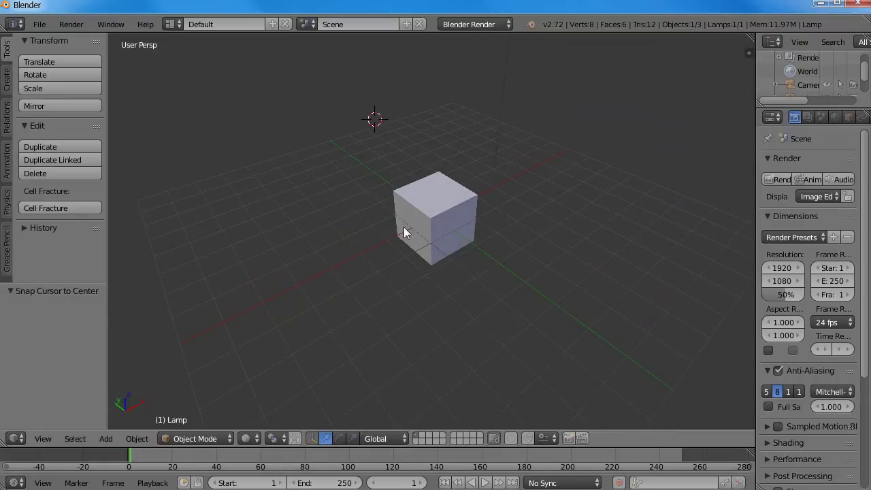
pyautogui.moveTo(403, 232)
pyautogui.mouseDown(button='middle')
pyautogui.moveTo(423, 212)
pyautogui.moveTo(443, 218)
pyautogui.moveTo(457, 209)
pyautogui.moveTo(460, 226)
pyautogui.moveTo(399, 229)
pyautogui.moveTo(421, 216)
pyautogui.moveTo(447, 217)
pyautogui.moveTo(403, 219)
pyautogui.moveTo(540, 194)
pyautogui.moveTo(415, 213)
pyautogui.moveTo(522, 220)
pyautogui.moveTo(291, 230)
pyautogui.moveTo(455, 199)
pyautogui.moveTo(282, 217)
pyautogui.moveTo(194, 243)
pyautogui.moveTo(471, 180)
pyautogui.moveTo(589, 181)
pyautogui.moveTo(213, 216)
pyautogui.moveTo(373, 194)
pyautogui.moveTo(379, 86)
pyautogui.moveTo(266, 161)
pyautogui.moveTo(443, 209)
pyautogui.moveTo(319, 208)
pyautogui.moveTo(457, 190)
pyautogui.moveTo(535, 204)
pyautogui.moveTo(443, 210)
pyautogui.moveTo(453, 200)
pyautogui.moveTo(451, 210)
pyautogui.moveTo(306, 224)
pyautogui.moveTo(379, 208)
pyautogui.moveTo(358, 217)
pyautogui.moveTo(393, 198)
pyautogui.moveTo(437, 205)
pyautogui.moveTo(406, 190)
pyautogui.moveTo(454, 213)
pyautogui.moveTo(424, 216)
pyautogui.moveTo(404, 149)
pyautogui.moveTo(461, 155)
pyautogui.moveTo(620, 147)
pyautogui.moveTo(610, 197)
pyautogui.moveTo(617, 268)
pyautogui.moveTo(556, 284)
pyautogui.moveTo(552, 354)
pyautogui.moveTo(565, 152)
pyautogui.moveTo(486, 177)
pyautogui.moveTo(421, 181)
pyautogui.moveTo(454, 188)
pyautogui.moveTo(460, 226)
pyautogui.moveTo(394, 218)
pyautogui.moveTo(395, 165)
pyautogui.moveTo(405, 150)
pyautogui.moveTo(434, 143)
pyautogui.moveTo(445, 98)
pyautogui.moveTo(455, 95)
pyautogui.moveTo(422, 196)
pyautogui.moveTo(481, 219)
pyautogui.mouseUp(button='middle')
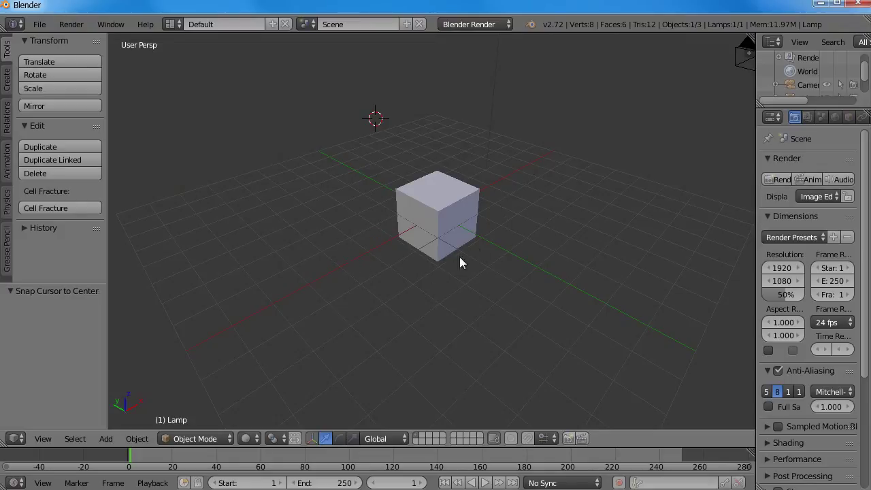
pyautogui.moveTo(525, 257)
pyautogui.mouseDown(button='middle')
pyautogui.moveTo(301, 262)
pyautogui.moveTo(428, 253)
pyautogui.moveTo(515, 204)
pyautogui.moveTo(454, 211)
pyautogui.moveTo(552, 216)
pyautogui.moveTo(548, 226)
pyautogui.moveTo(424, 208)
pyautogui.moveTo(442, 210)
pyautogui.mouseUp(button='middle')
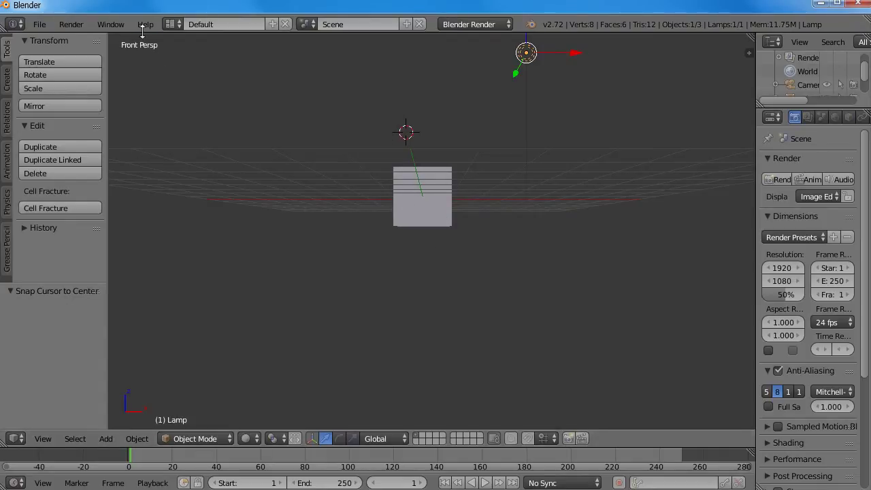
# Orbit around the cube, then switch through Left, Right and Back views from the View menu.
pyautogui.moveTo(322, 203); pyautogui.dragTo(459, 218, button='middle')
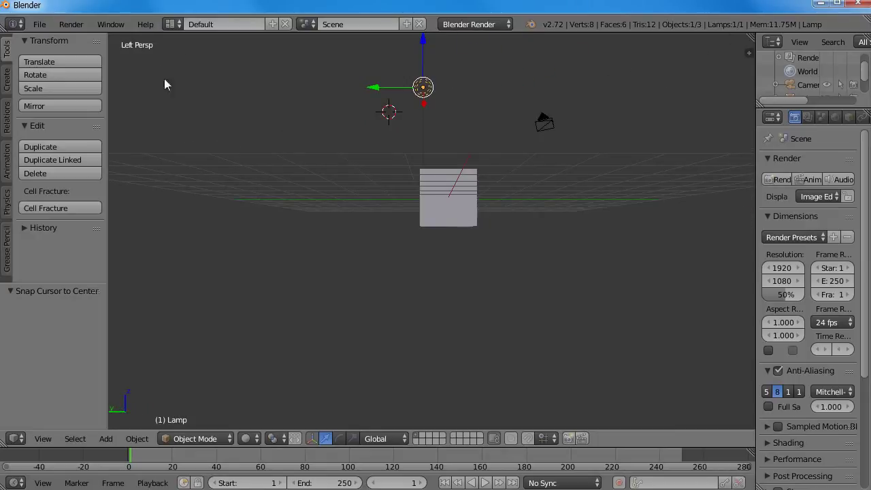
pyautogui.moveTo(251, 88)
pyautogui.mouseDown(button='middle')
pyautogui.moveTo(420, 164)
pyautogui.moveTo(266, 182)
pyautogui.moveTo(379, 213)
pyautogui.mouseUp(button='middle')
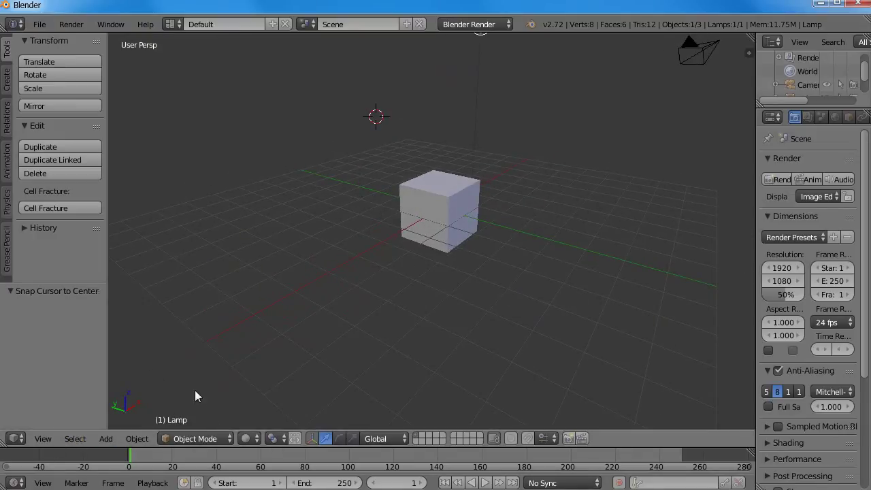
pyautogui.click(42, 442)
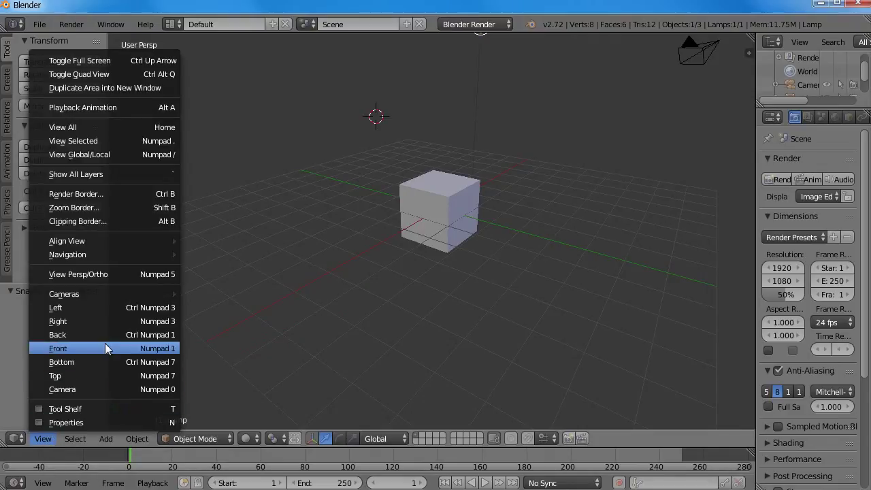
pyautogui.click(120, 307)
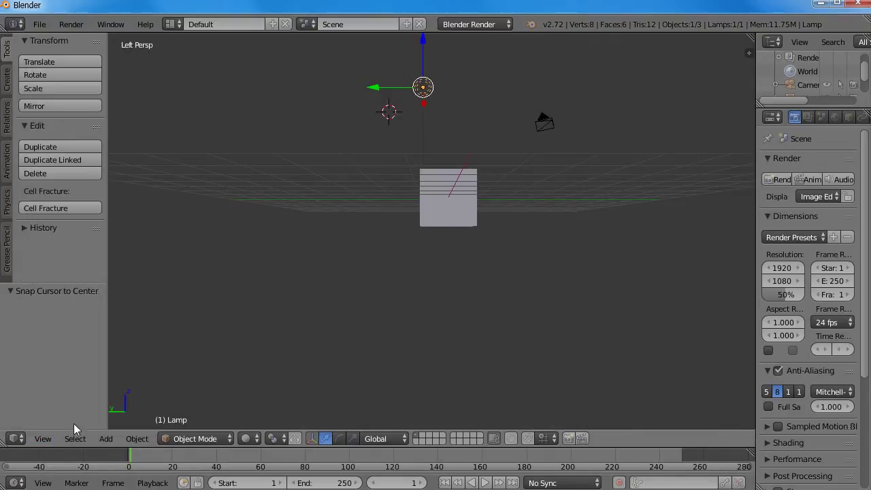
pyautogui.click(43, 441)
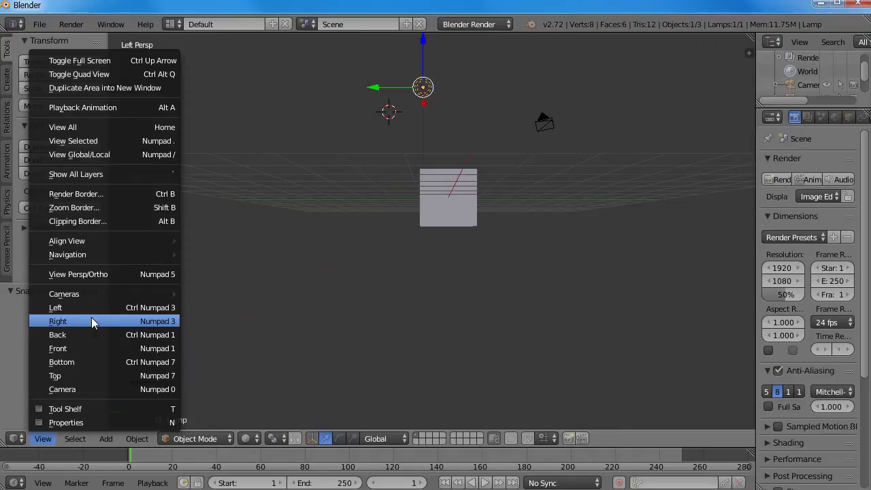
pyautogui.click(91, 318)
pyautogui.click(51, 438)
pyautogui.click(86, 339)
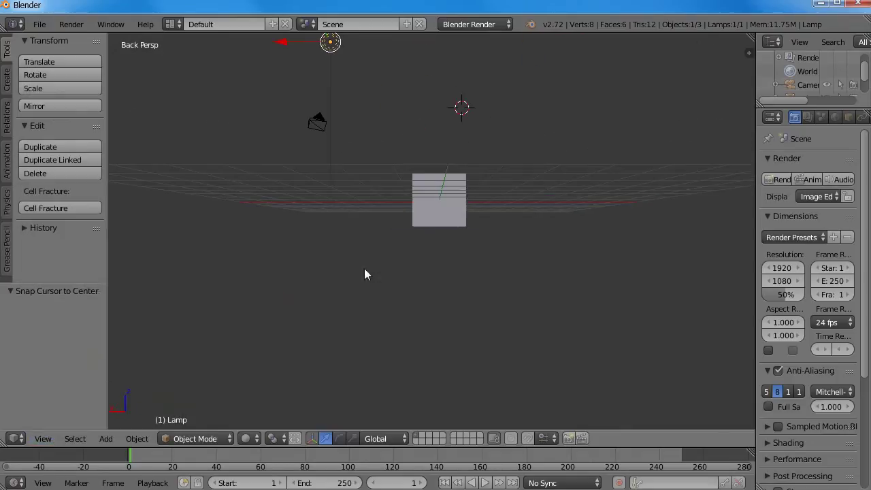
# Show the front, right and top views with numpad 1, 3, 7, toggling orthographic on and off.
pyautogui.moveTo(365, 271)
pyautogui.mouseDown(button='middle')
pyautogui.moveTo(438, 252)
pyautogui.moveTo(473, 279)
pyautogui.mouseUp(button='middle')
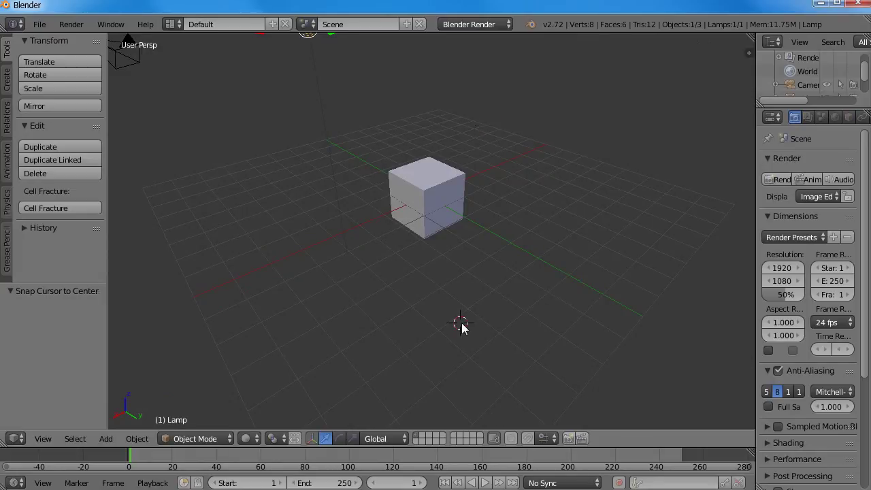
pyautogui.press('KP_1')
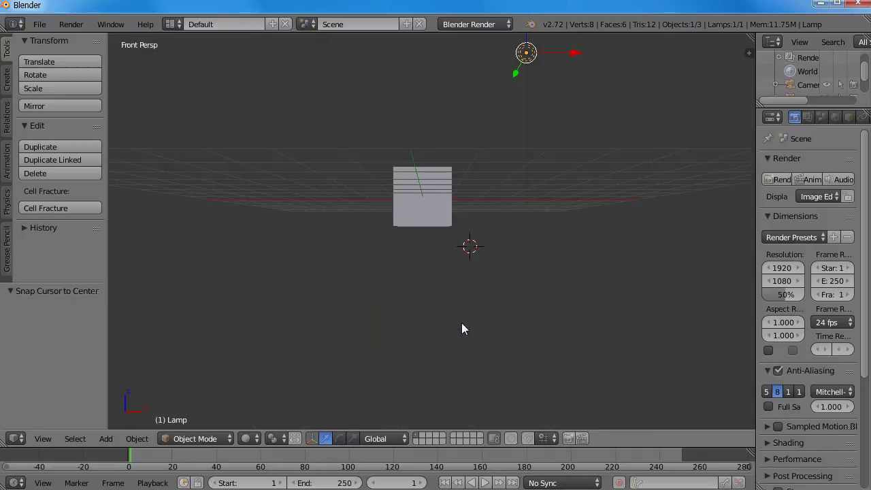
pyautogui.press('KP_3')
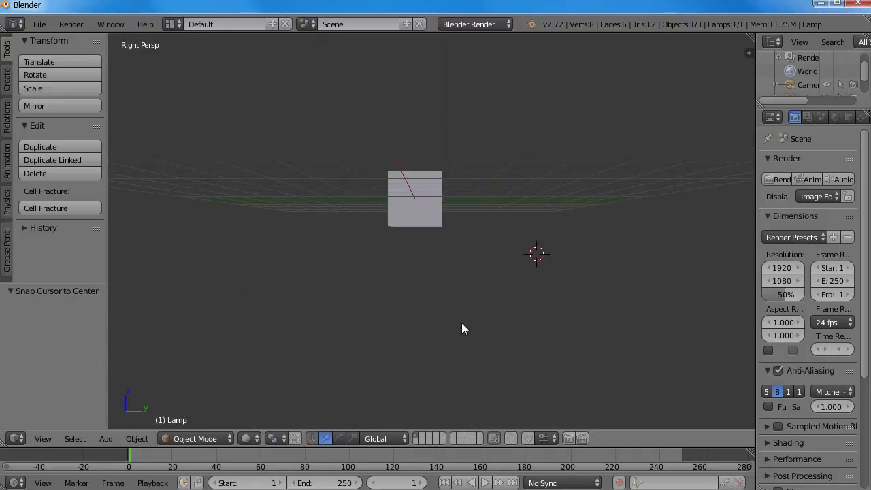
pyautogui.press('KP_7')
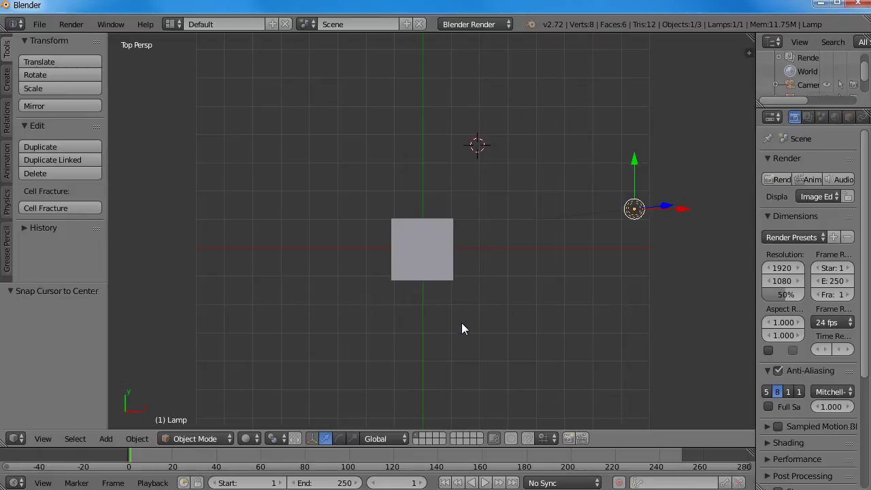
pyautogui.press('KP_5')
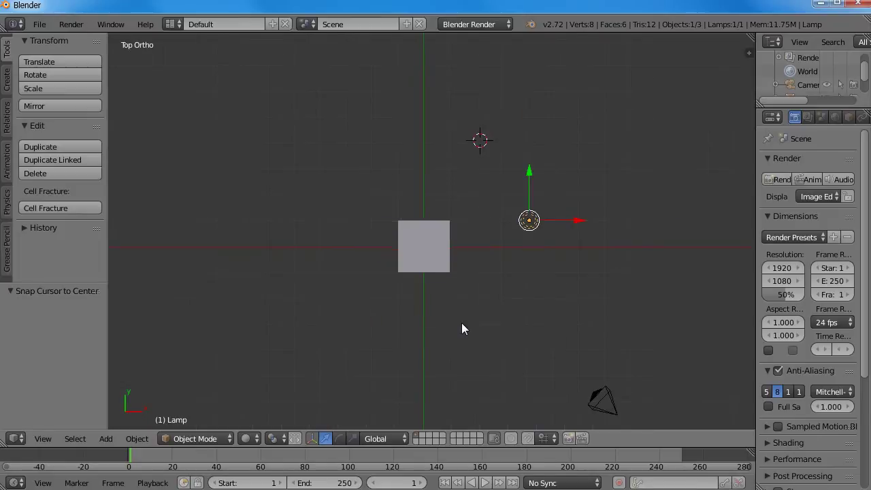
pyautogui.press('KP_5')
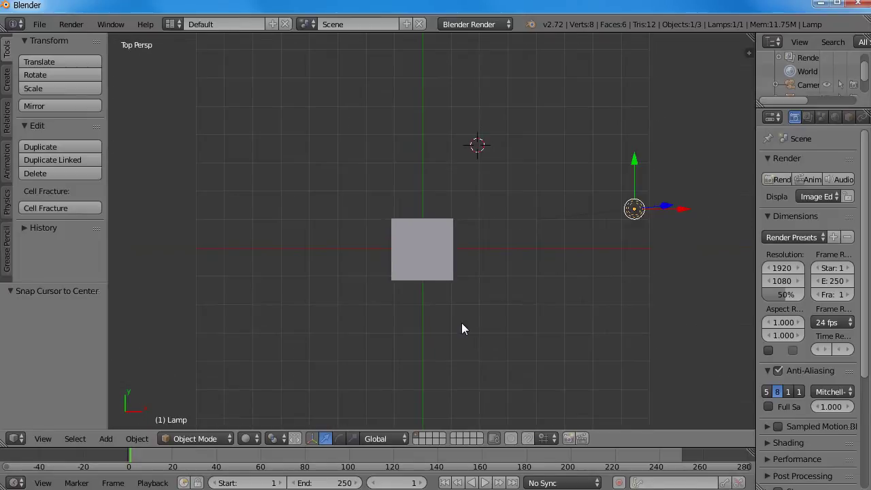
# Orbit back to a free perspective view looking down at the cube.
pyautogui.moveTo(373, 263)
pyautogui.mouseDown(button='middle')
pyautogui.moveTo(397, 237)
pyautogui.moveTo(463, 220)
pyautogui.moveTo(444, 300)
pyautogui.moveTo(440, 386)
pyautogui.mouseUp(button='middle')
pyautogui.moveTo(422, 241)
pyautogui.mouseDown(button='middle')
pyautogui.moveTo(447, 315)
pyautogui.moveTo(476, 164)
pyautogui.moveTo(413, 256)
pyautogui.moveTo(504, 190)
pyautogui.mouseUp(button='middle')
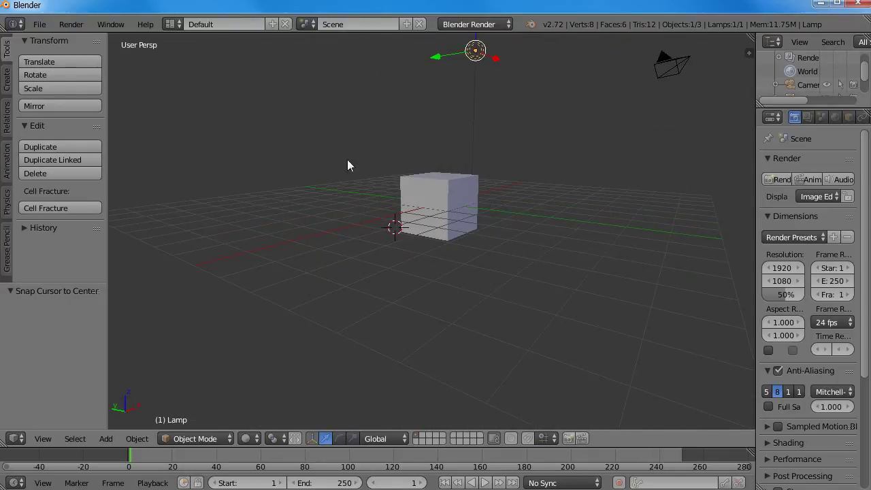
pyautogui.moveTo(507, 152)
pyautogui.mouseDown(button='middle')
pyautogui.moveTo(503, 194)
pyautogui.moveTo(476, 211)
pyautogui.mouseUp(button='middle')
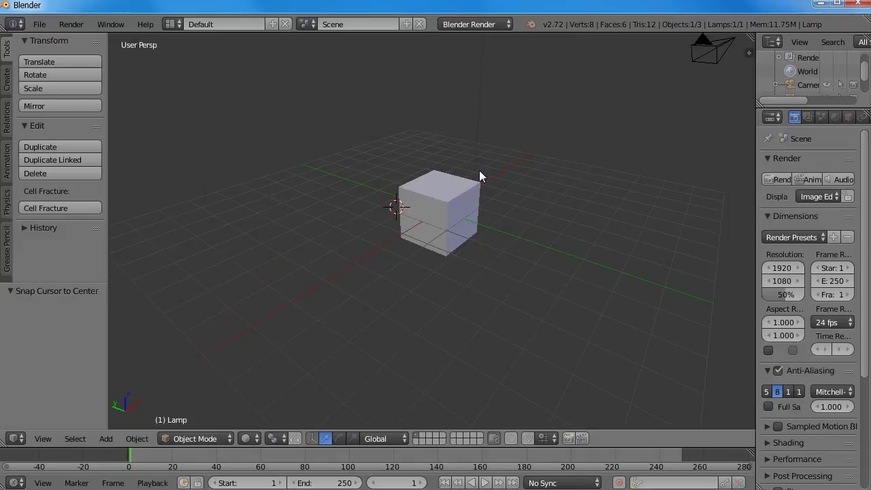
# Orbit the cube in orthographic, toggle back to perspective with Numpad 5, and settle near-front.
pyautogui.press('KP_5')
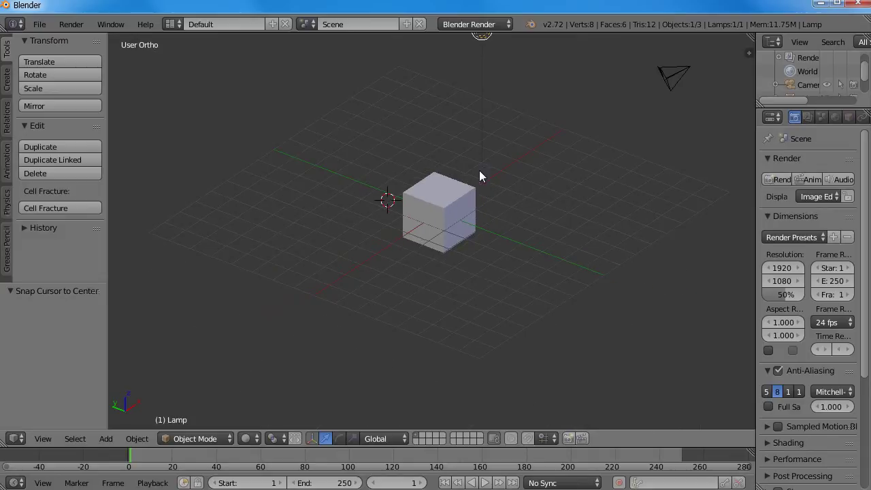
pyautogui.moveTo(435, 208)
pyautogui.mouseDown(button='middle')
pyautogui.moveTo(583, 182)
pyautogui.moveTo(391, 199)
pyautogui.moveTo(466, 168)
pyautogui.mouseUp(button='middle')
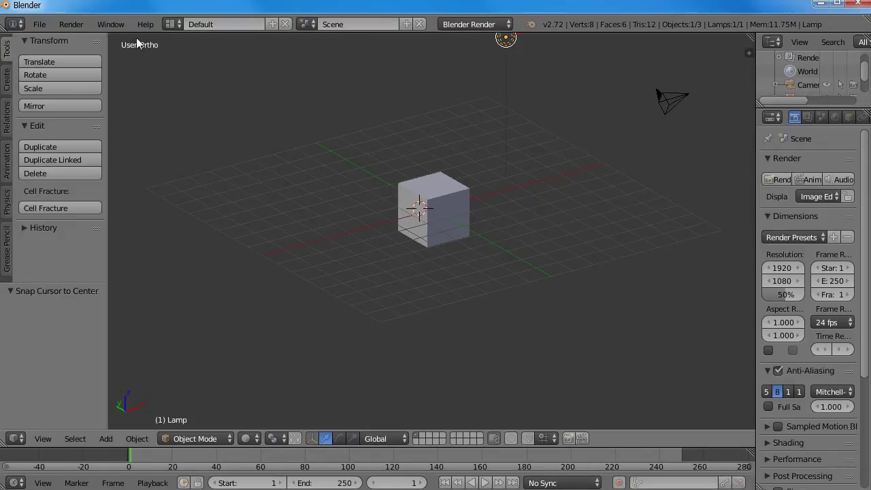
pyautogui.moveTo(440, 211)
pyautogui.mouseDown(button='middle')
pyautogui.moveTo(430, 193)
pyautogui.moveTo(368, 197)
pyautogui.moveTo(224, 128)
pyautogui.mouseUp(button='middle')
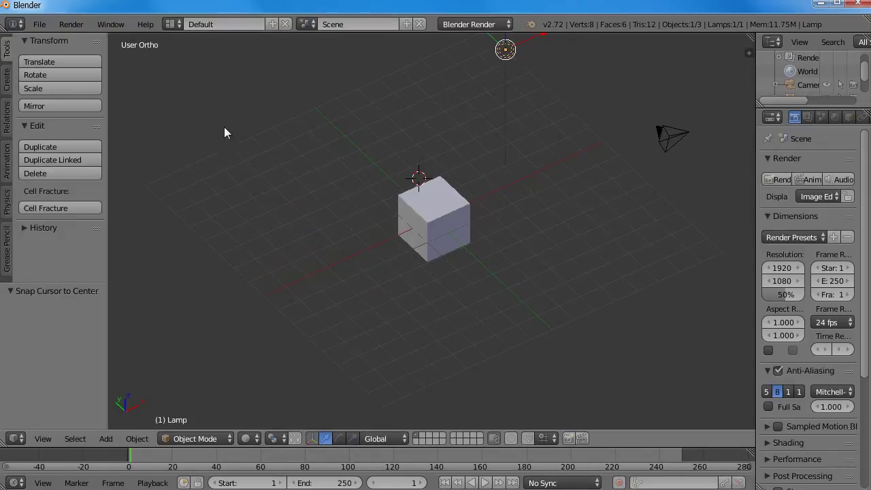
pyautogui.moveTo(328, 199)
pyautogui.mouseDown(button='middle')
pyautogui.moveTo(476, 190)
pyautogui.moveTo(467, 192)
pyautogui.mouseUp(button='middle')
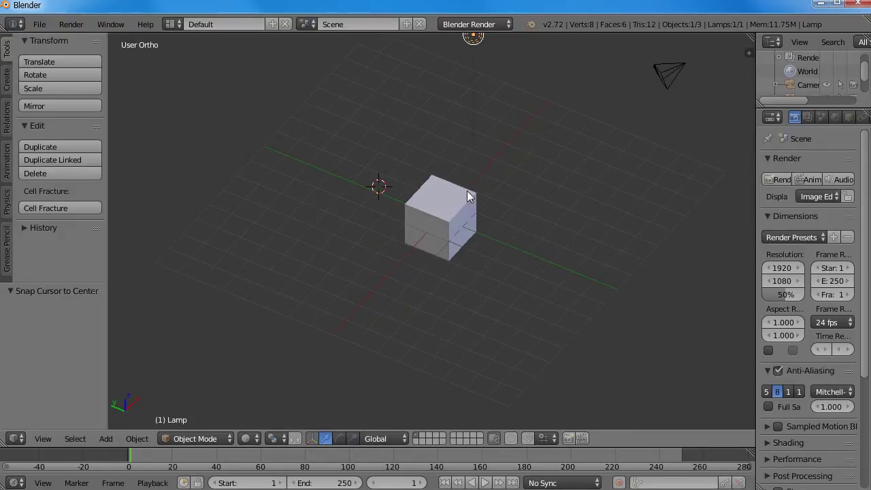
pyautogui.press('KP_5')
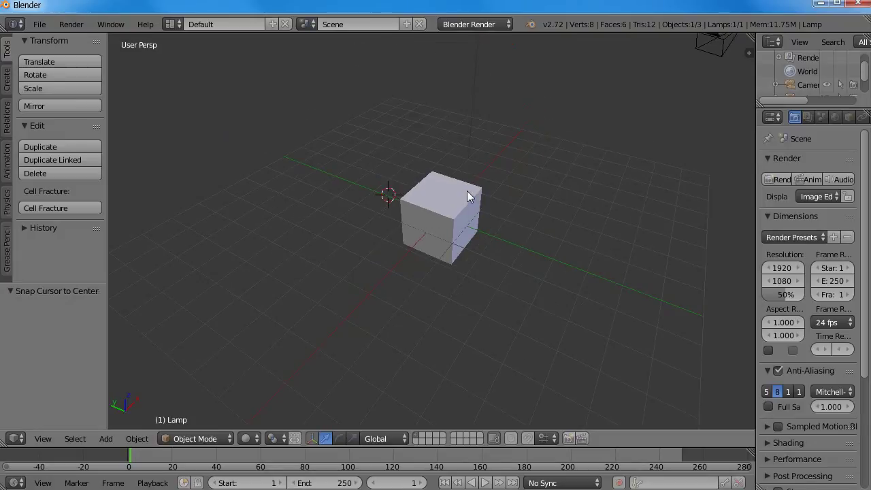
pyautogui.moveTo(495, 252)
pyautogui.mouseDown(button='middle')
pyautogui.moveTo(352, 253)
pyautogui.moveTo(521, 206)
pyautogui.moveTo(472, 222)
pyautogui.moveTo(547, 248)
pyautogui.moveTo(514, 268)
pyautogui.mouseUp(button='middle')
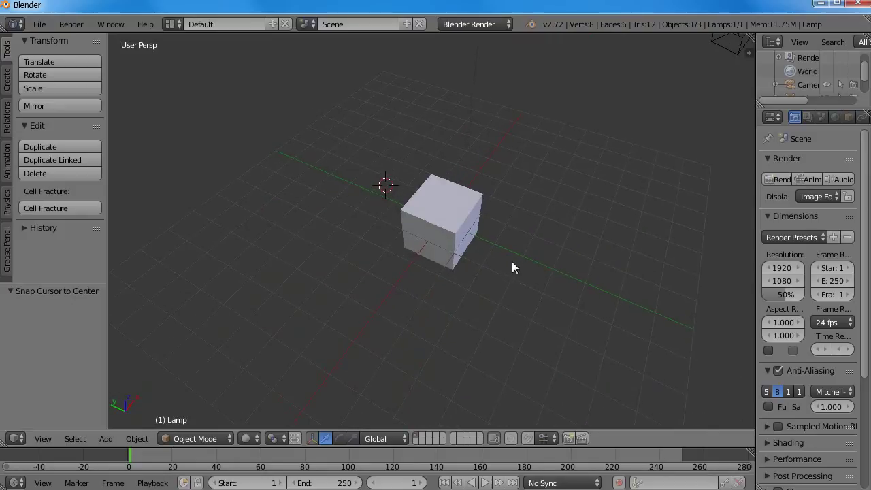
pyautogui.moveTo(452, 257)
pyautogui.mouseDown(button='middle')
pyautogui.moveTo(484, 260)
pyautogui.moveTo(501, 239)
pyautogui.mouseUp(button='middle')
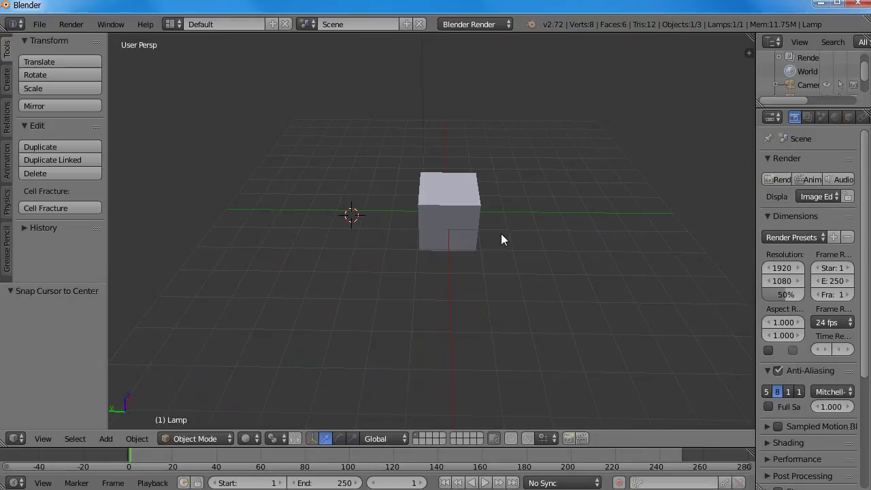
# Centre the view on the lamp and orbit around the scene in Numpad 4/6/8 steps.
pyautogui.press('KP_Decimal')
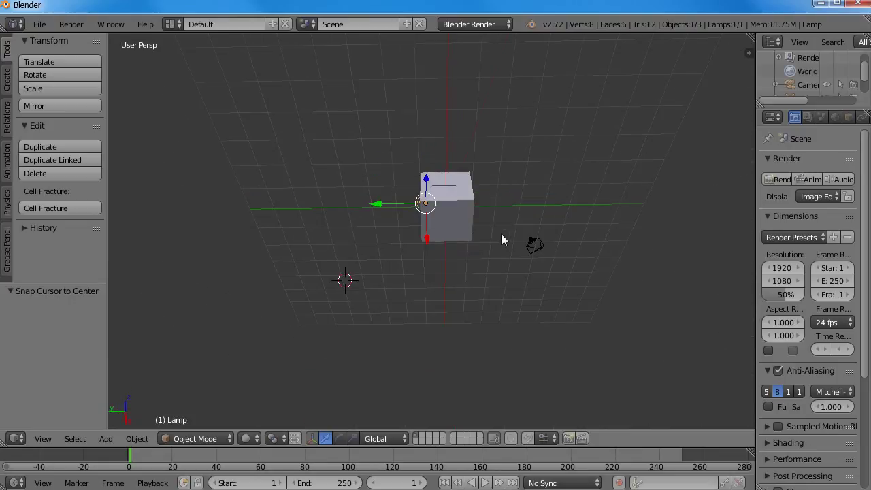
pyautogui.press('KP_4')
pyautogui.press('KP_4')
pyautogui.press('KP_4')
pyautogui.press('KP_4')
pyautogui.press('KP_4')
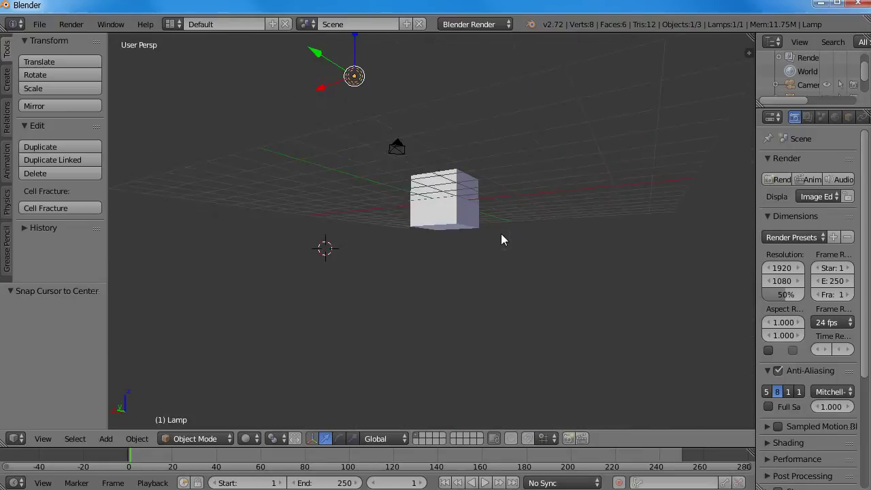
pyautogui.press('KP_4')
pyautogui.press('KP_4')
pyautogui.press('KP_4')
pyautogui.press('KP_4')
pyautogui.press('KP_4')
pyautogui.press('KP_4')
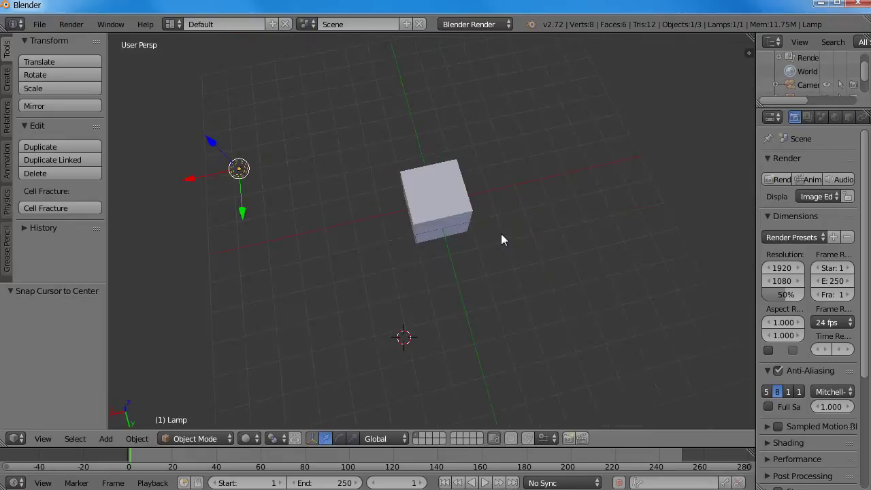
pyautogui.press('KP_4')
pyautogui.press('KP_4')
pyautogui.press('KP_4')
pyautogui.press('KP_4')
pyautogui.press('KP_4')
pyautogui.press('KP_4')
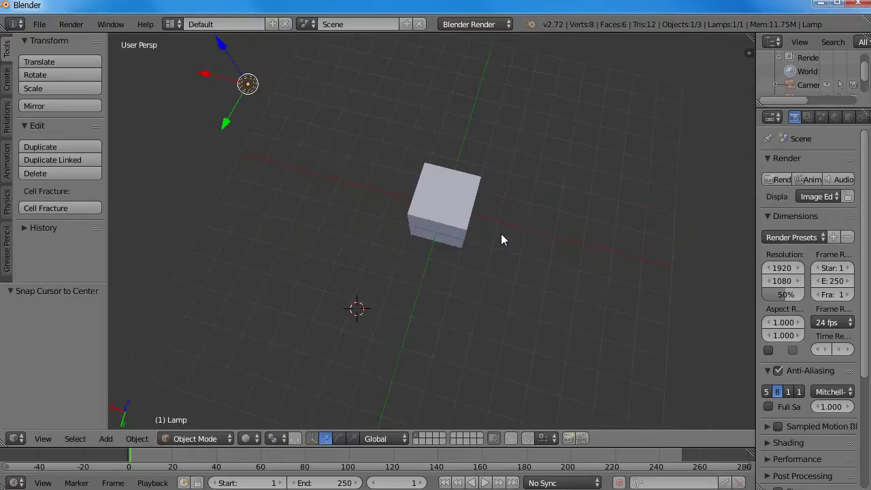
pyautogui.press('KP_4')
pyautogui.press('KP_4')
pyautogui.press('KP_4')
pyautogui.press('KP_6')
pyautogui.press('KP_6')
pyautogui.press('KP_8')
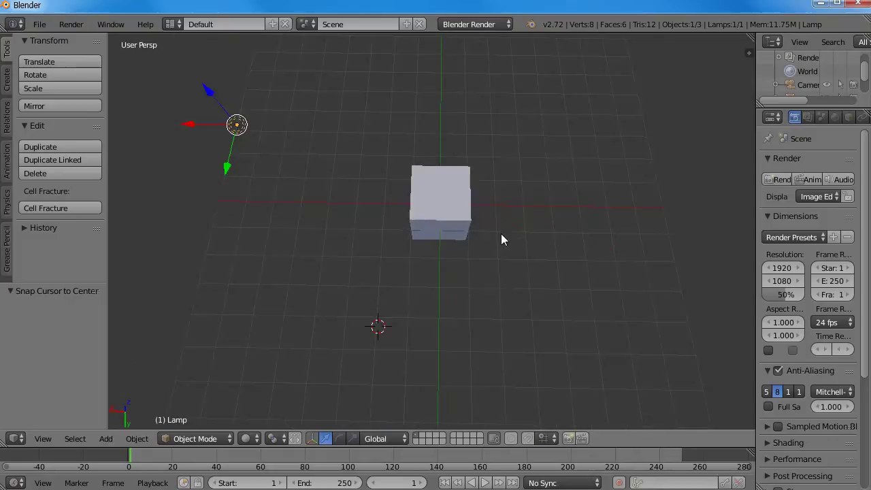
pyautogui.press('KP_4')
pyautogui.press('KP_6')
pyautogui.press('KP_8')
pyautogui.press('KP_8')
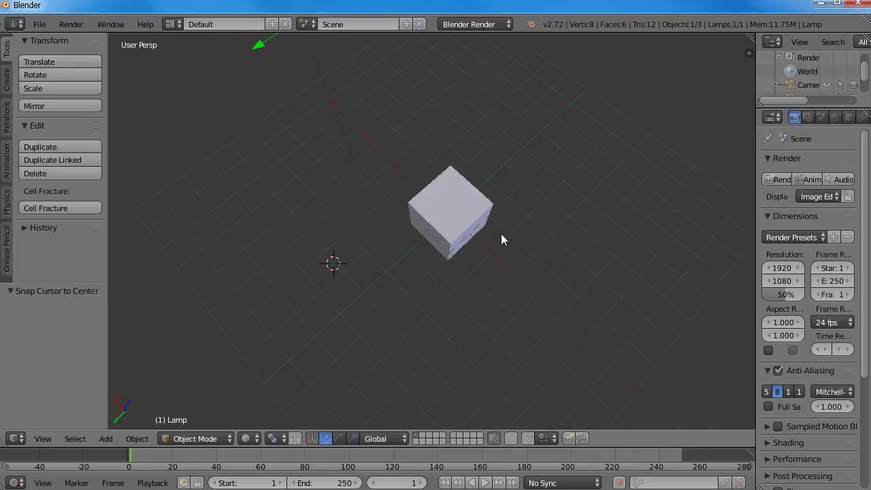
pyautogui.moveTo(449, 256)
pyautogui.mouseDown(button='middle')
pyautogui.moveTo(369, 168)
pyautogui.moveTo(481, 219)
pyautogui.moveTo(461, 208)
pyautogui.moveTo(458, 185)
pyautogui.mouseUp(button='middle')
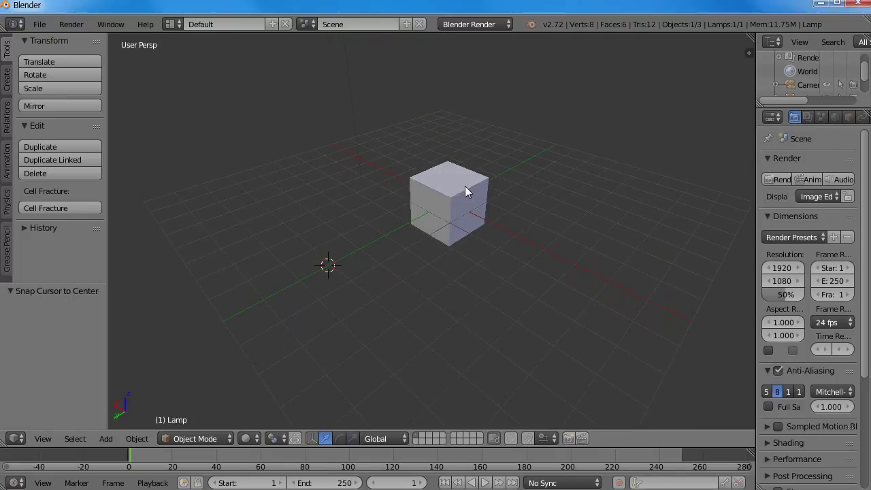
# Jump through back, left, bottom and top views, then orbit to an angled perspective.
pyautogui.press('ctrl+KP_1')
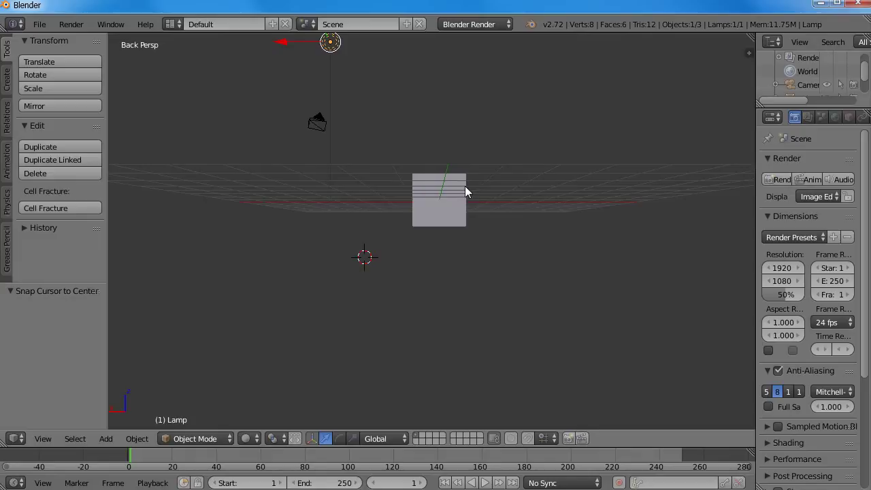
pyautogui.press('ctrl+KP_3')
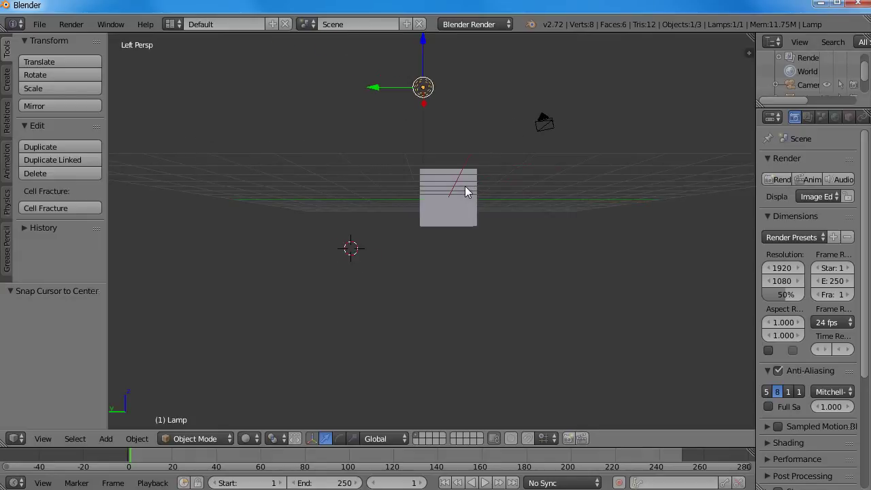
pyautogui.press('ctrl+KP_7')
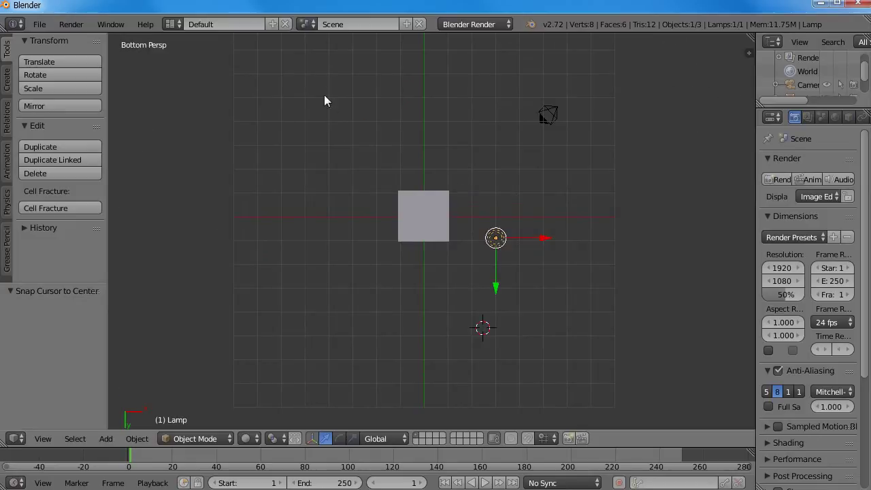
pyautogui.press('KP_7')
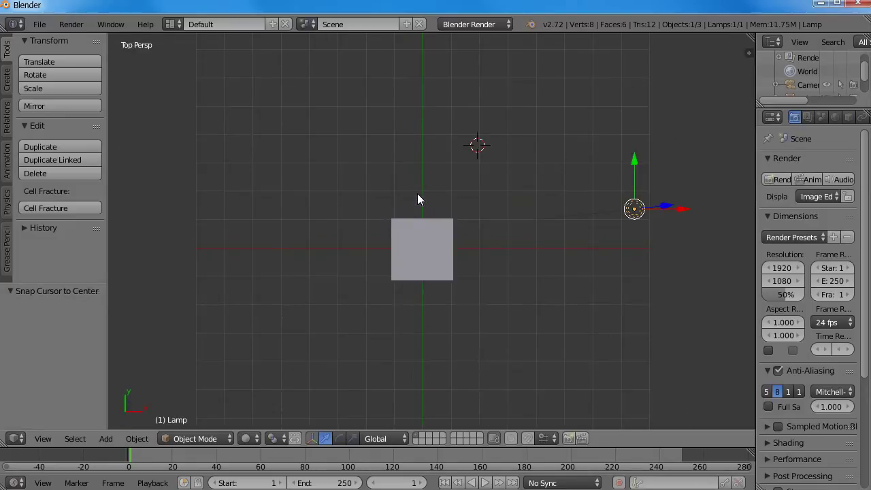
pyautogui.moveTo(414, 194)
pyautogui.mouseDown(button='middle')
pyautogui.moveTo(388, 130)
pyautogui.moveTo(337, 152)
pyautogui.moveTo(375, 208)
pyautogui.moveTo(446, 195)
pyautogui.mouseUp(button='middle')
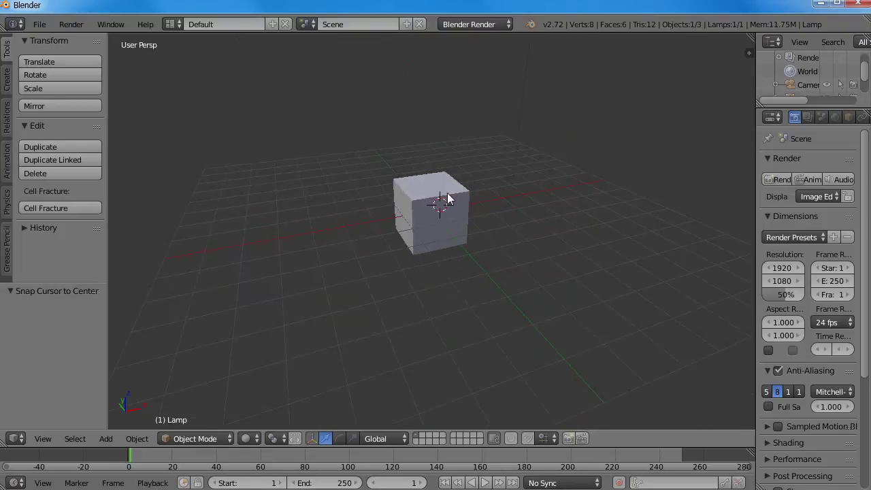
# Select the Camera object, then zoom back in and orbit around the cube.
pyautogui.scroll(-2, 448, 199)
pyautogui.rightClick(609, 156)
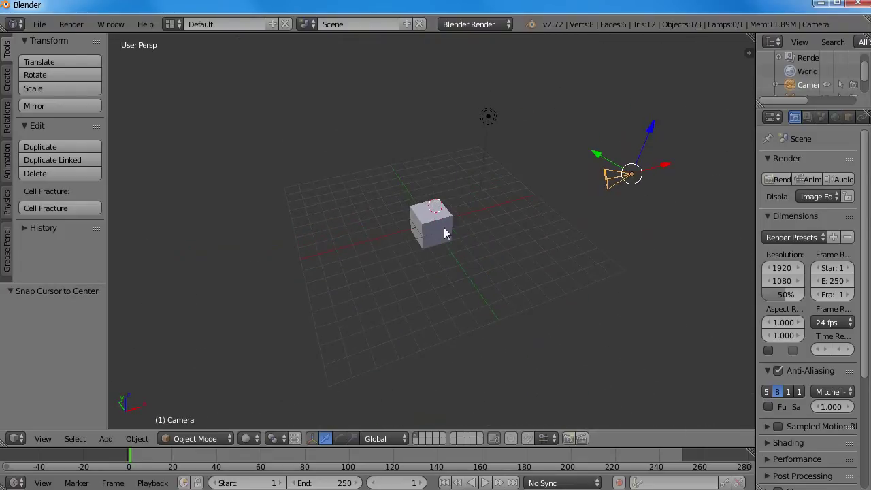
pyautogui.scroll(4, 453, 223)
pyautogui.moveTo(465, 213)
pyautogui.mouseDown(button='middle')
pyautogui.moveTo(387, 206)
pyautogui.moveTo(513, 193)
pyautogui.moveTo(373, 219)
pyautogui.moveTo(505, 207)
pyautogui.moveTo(573, 161)
pyautogui.moveTo(492, 166)
pyautogui.moveTo(399, 225)
pyautogui.mouseUp(button='middle')
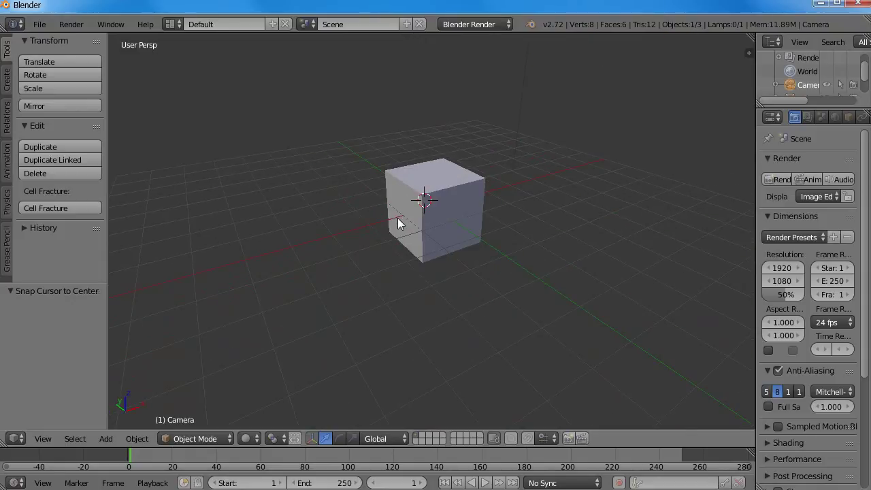
# Look through the scene camera and place the 3D cursor on the cube.
pyautogui.press('KP_0')
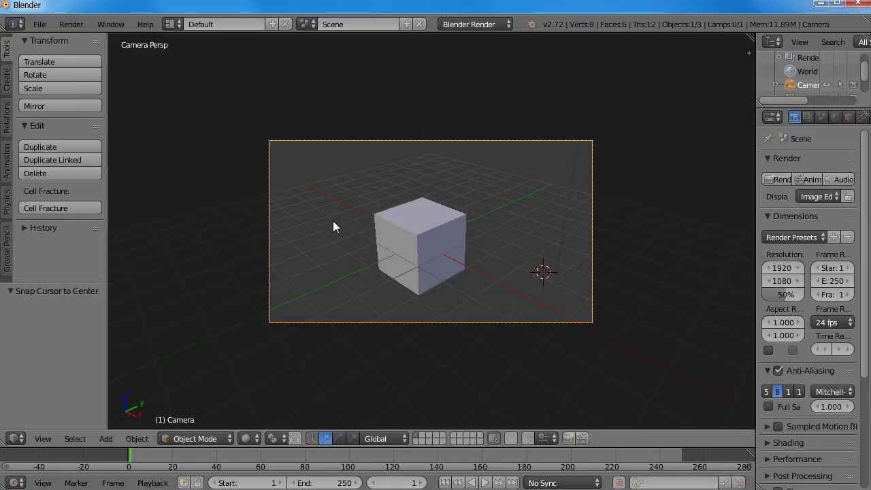
pyautogui.moveTo(299, 228)
pyautogui.mouseDown(button='middle')
pyautogui.moveTo(566, 175)
pyautogui.moveTo(156, 283)
pyautogui.moveTo(506, 218)
pyautogui.moveTo(570, 234)
pyautogui.moveTo(496, 195)
pyautogui.moveTo(554, 220)
pyautogui.moveTo(435, 222)
pyautogui.mouseUp(button='middle')
pyautogui.click(435, 221)
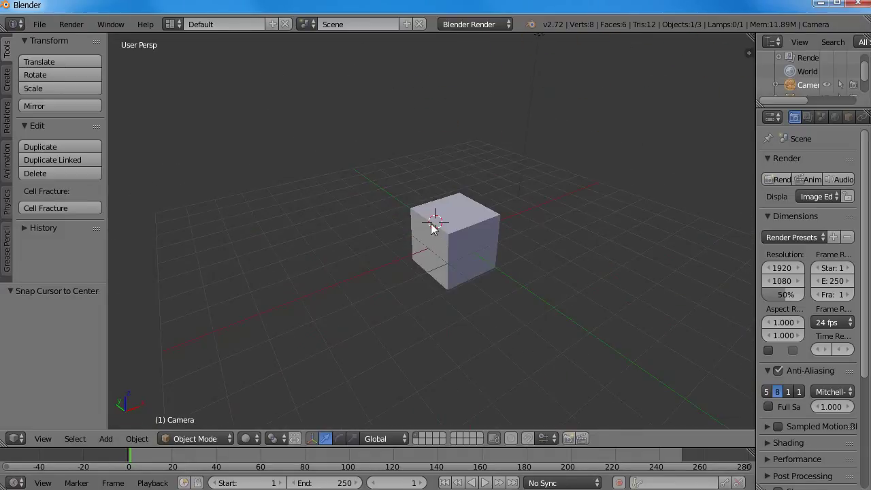
pyautogui.press('KP_0')
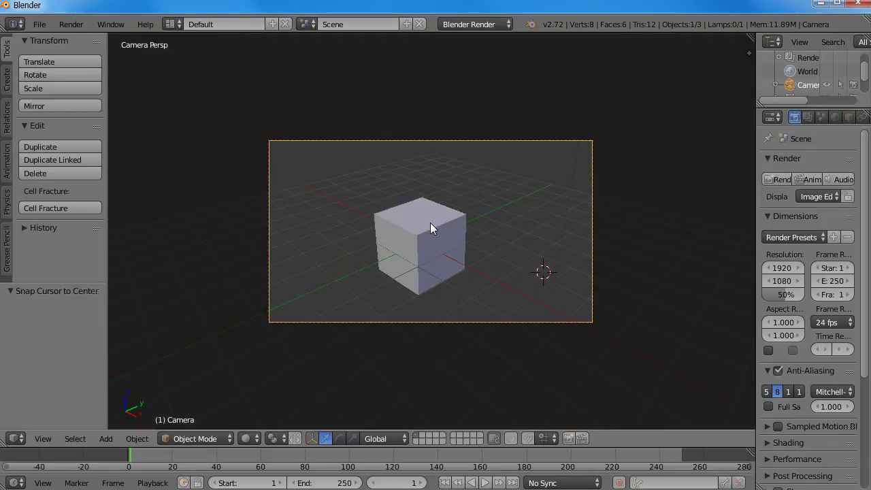
pyautogui.press('KP_0')
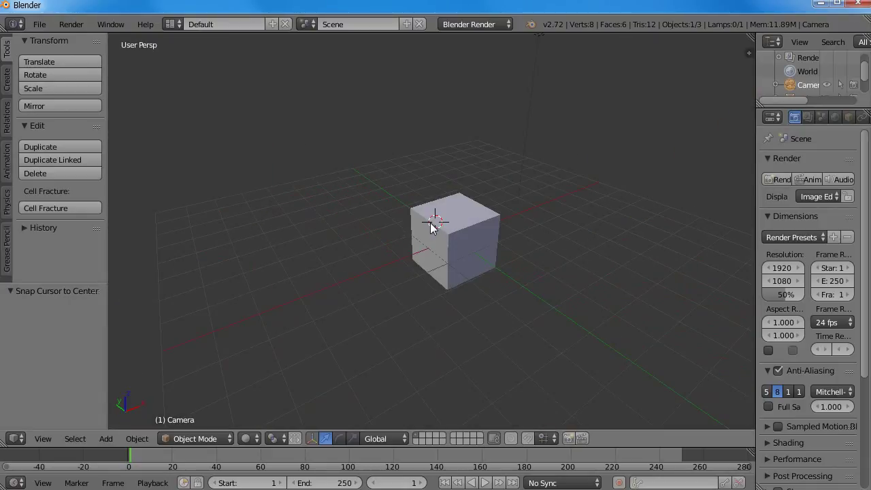
pyautogui.press('KP_0')
pyautogui.press('KP_0')
# Orbit to a low frontal angle and align the camera to that view.
pyautogui.moveTo(307, 256)
pyautogui.mouseDown(button='middle')
pyautogui.moveTo(500, 170)
pyautogui.moveTo(356, 216)
pyautogui.moveTo(475, 275)
pyautogui.moveTo(595, 311)
pyautogui.moveTo(497, 280)
pyautogui.moveTo(445, 297)
pyautogui.moveTo(366, 251)
pyautogui.moveTo(541, 259)
pyautogui.moveTo(545, 175)
pyautogui.moveTo(395, 196)
pyautogui.moveTo(402, 209)
pyautogui.moveTo(368, 288)
pyautogui.moveTo(351, 266)
pyautogui.moveTo(418, 215)
pyautogui.moveTo(447, 273)
pyautogui.mouseUp(button='middle')
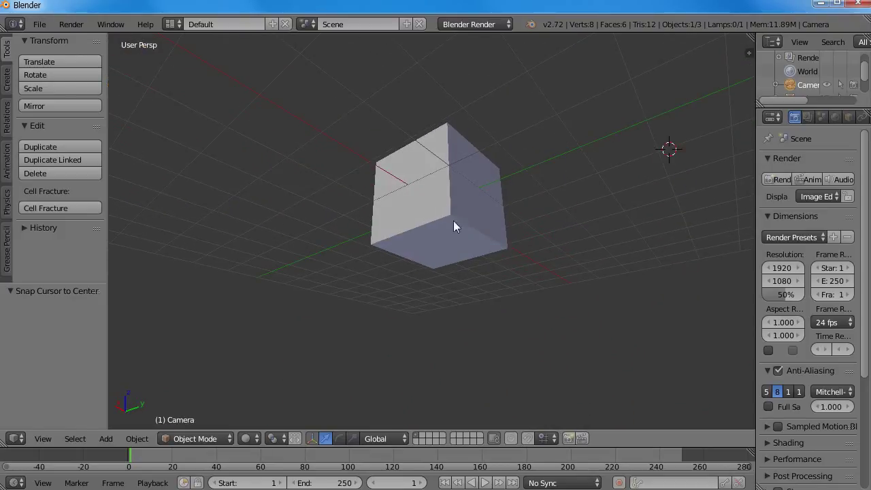
pyautogui.moveTo(453, 220); pyautogui.dragTo(439, 231, button='middle')
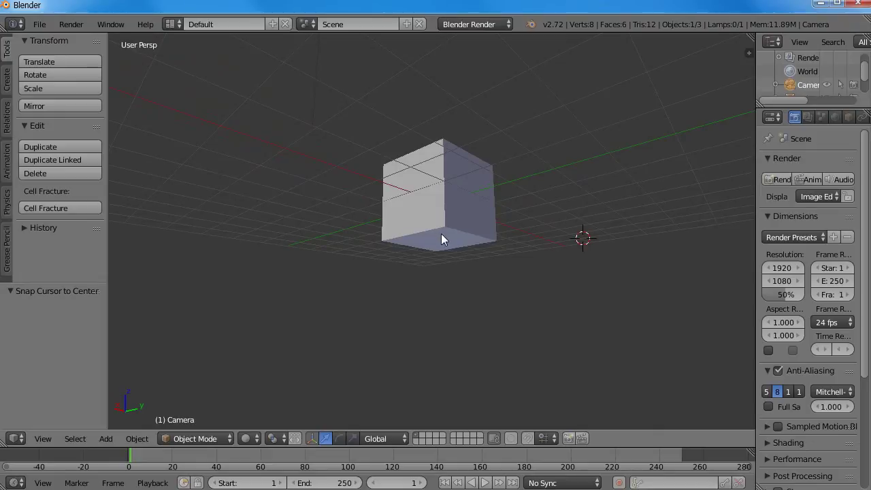
pyautogui.press('ctrl+alt+KP_0')
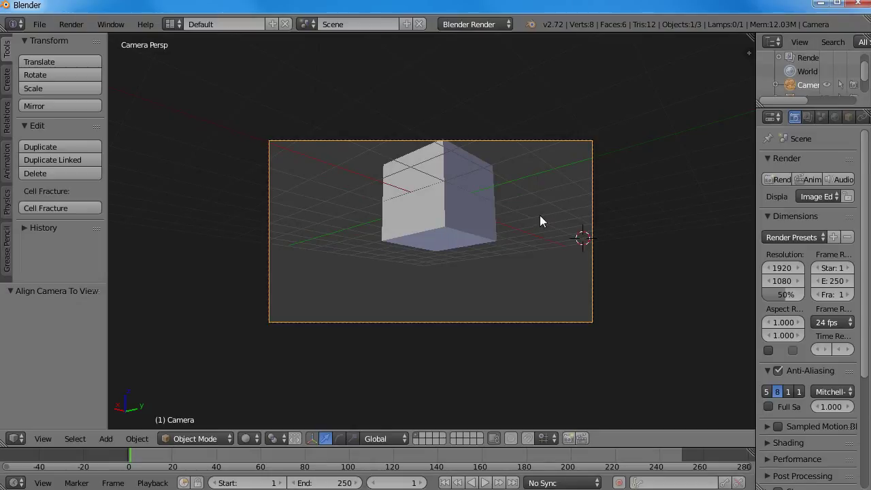
# Orbit to a new angle and align the camera to it, checking through camera view.
pyautogui.moveTo(540, 215)
pyautogui.mouseDown(button='middle')
pyautogui.moveTo(257, 283)
pyautogui.moveTo(378, 319)
pyautogui.mouseUp(button='middle')
pyautogui.press('ctrl+alt+KP_0')
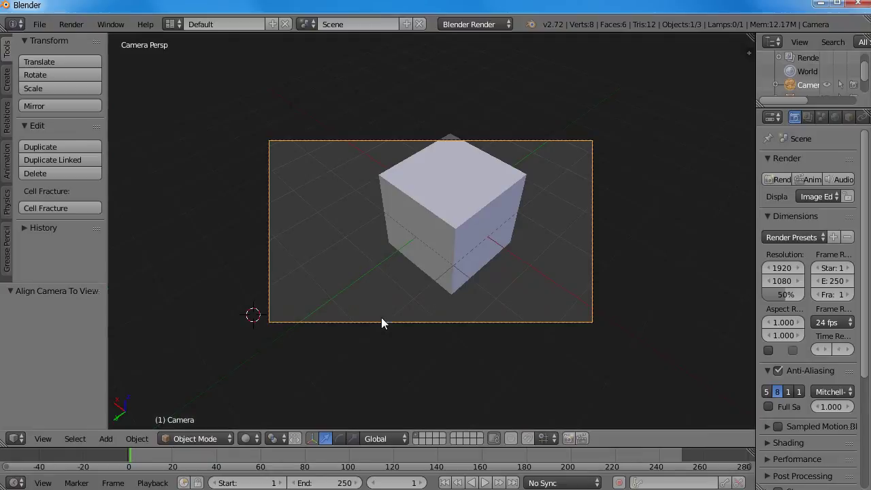
pyautogui.press('KP_0')
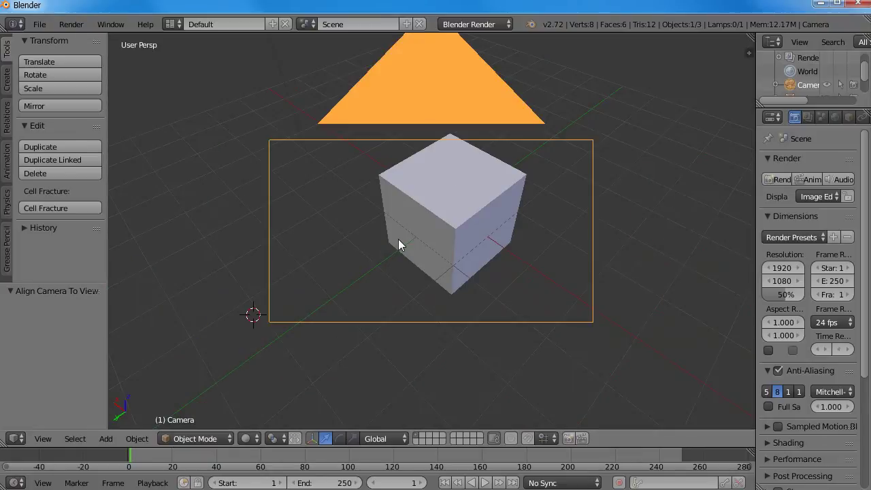
pyautogui.press('KP_0')
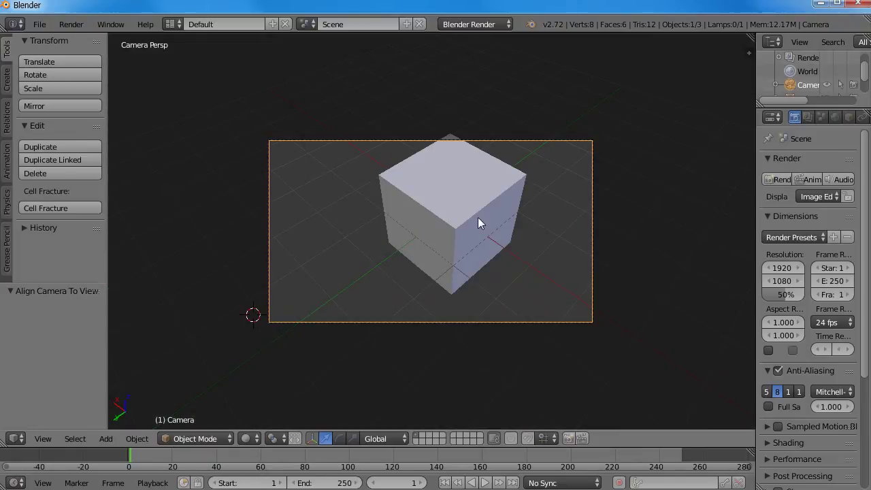
# Realign the camera to another angle, then view it from outside and zoom out.
pyautogui.moveTo(478, 223)
pyautogui.mouseDown(button='middle')
pyautogui.moveTo(384, 222)
pyautogui.moveTo(372, 234)
pyautogui.mouseUp(button='middle')
pyautogui.press('ctrl+alt+KP_0')
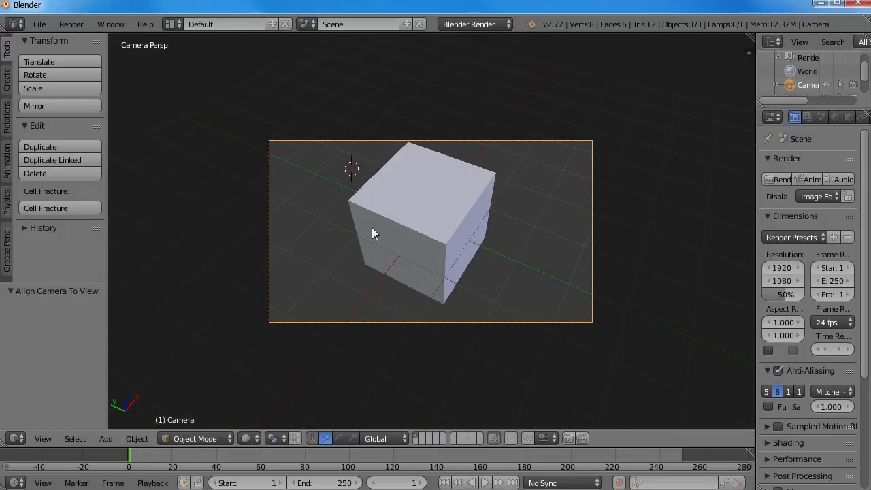
pyautogui.press('KP_0')
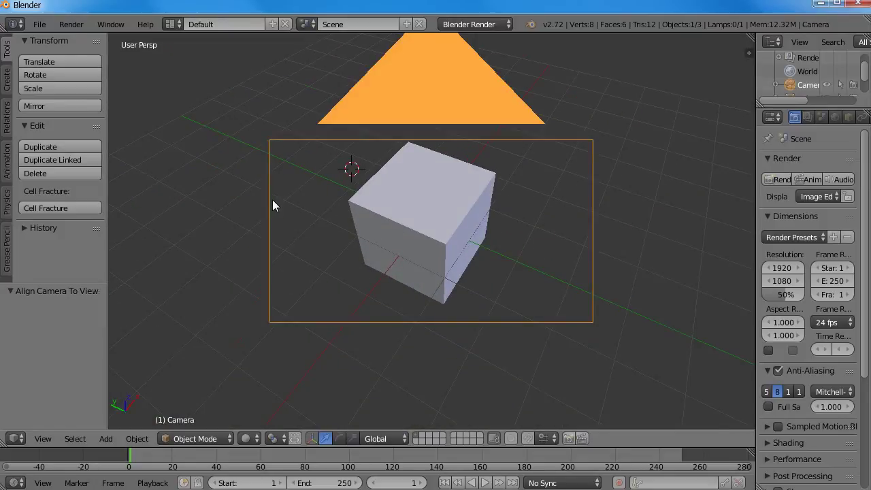
pyautogui.moveTo(273, 206)
pyautogui.mouseDown(button='middle')
pyautogui.moveTo(513, 209)
pyautogui.moveTo(490, 218)
pyautogui.mouseUp(button='middle')
pyautogui.scroll(-3, 490, 218)
pyautogui.scroll(-2, 444, 228)
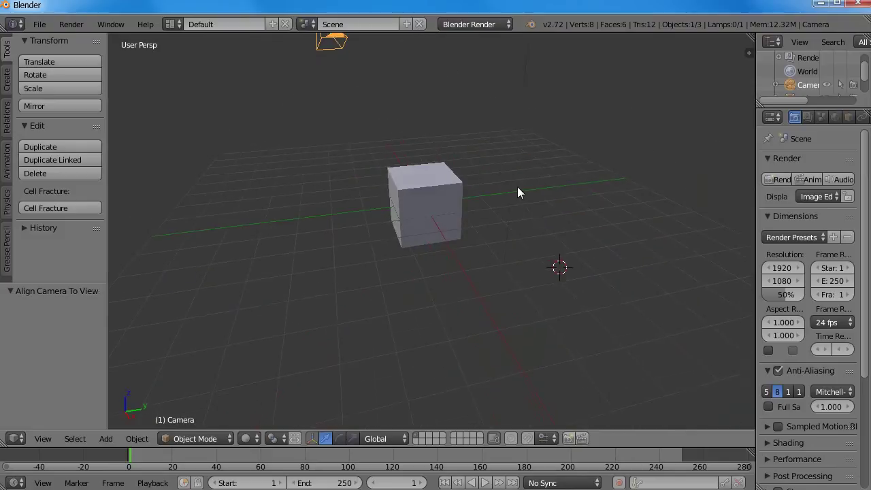
# Align the camera to the current view and orbit around the cube from outside.
pyautogui.press('ctrl+alt+KP_0')
pyautogui.press('KP_0')
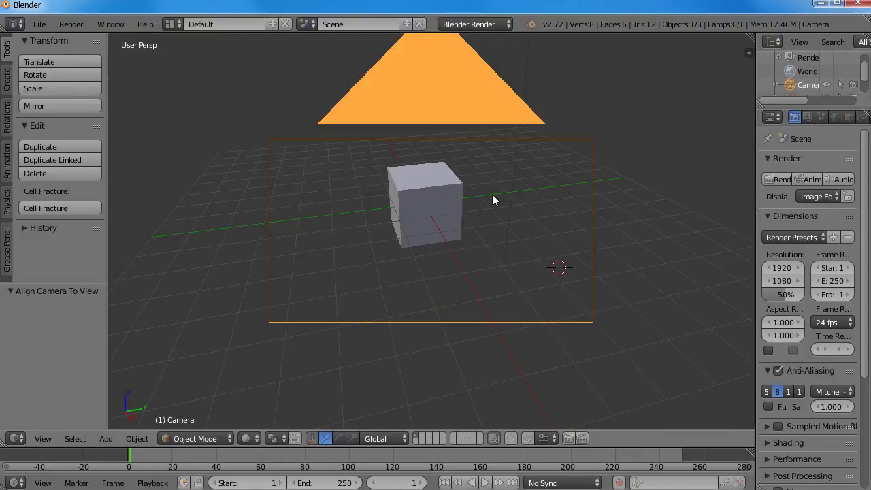
pyautogui.moveTo(306, 214)
pyautogui.mouseDown(button='middle')
pyautogui.moveTo(466, 233)
pyautogui.moveTo(490, 218)
pyautogui.mouseUp(button='middle')
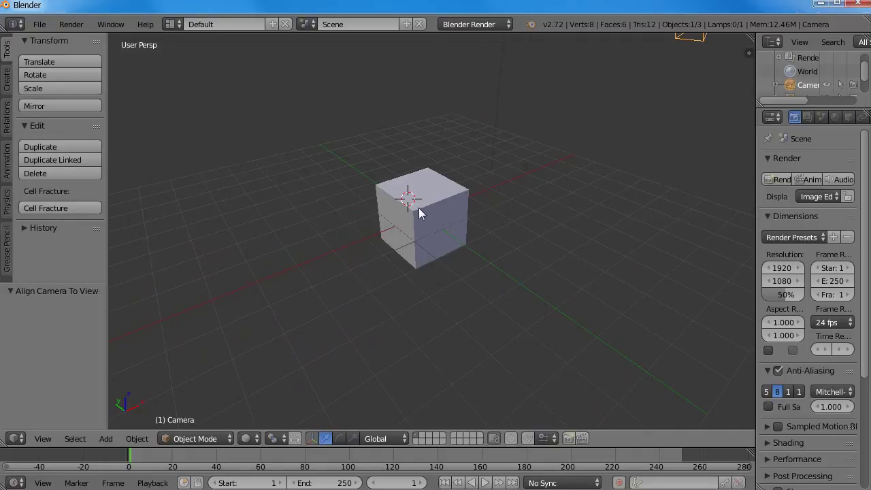
pyautogui.moveTo(404, 222)
pyautogui.mouseDown(button='middle')
pyautogui.moveTo(492, 233)
pyautogui.moveTo(381, 230)
pyautogui.moveTo(420, 229)
pyautogui.mouseUp(button='middle')
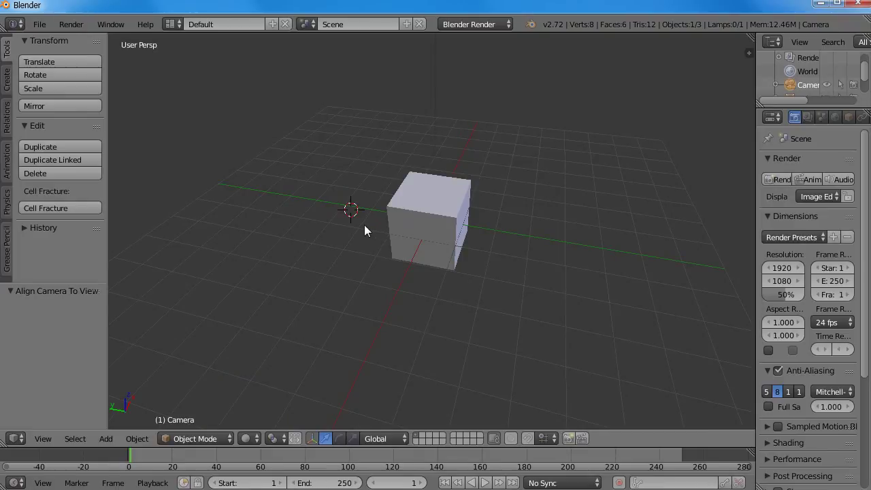
pyautogui.moveTo(346, 248)
pyautogui.mouseDown(button='middle')
pyautogui.moveTo(443, 263)
pyautogui.moveTo(402, 254)
pyautogui.mouseUp(button='middle')
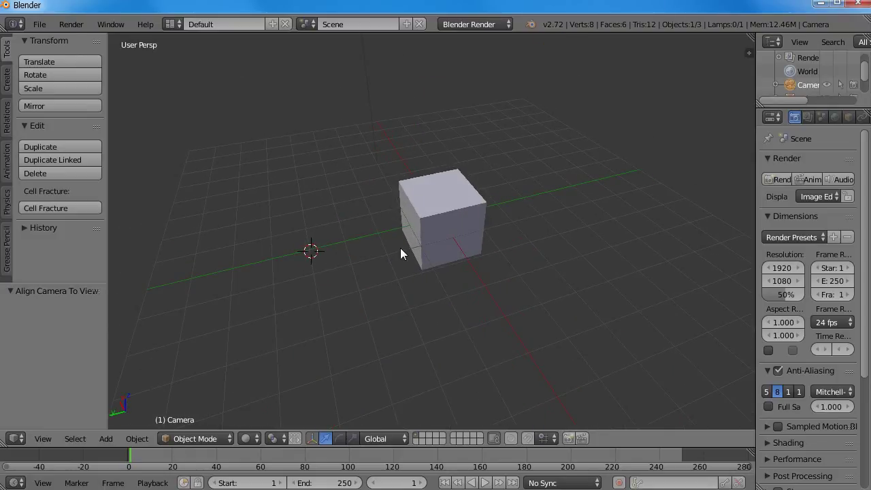
# Walk around the cube in Shift+F first-person mode with W/S, then exit and orbit.
pyautogui.hotkey('shift', 'f')
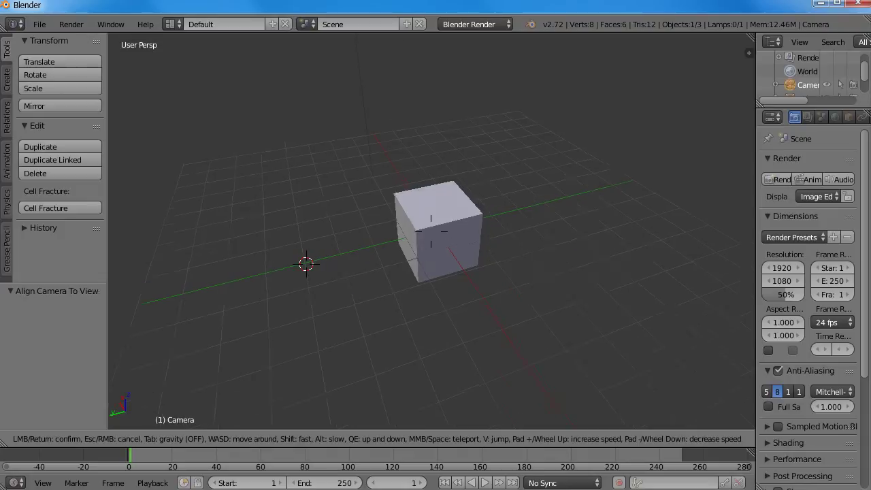
pyautogui.press('w')
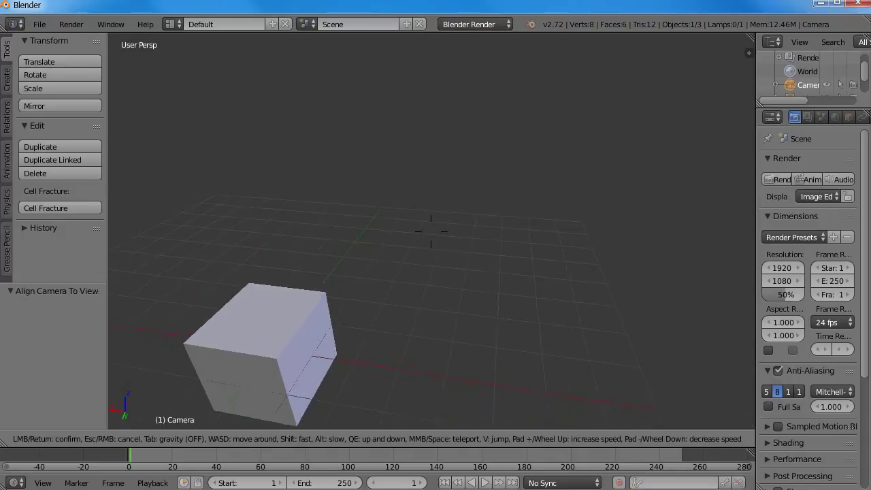
pyautogui.press('s')
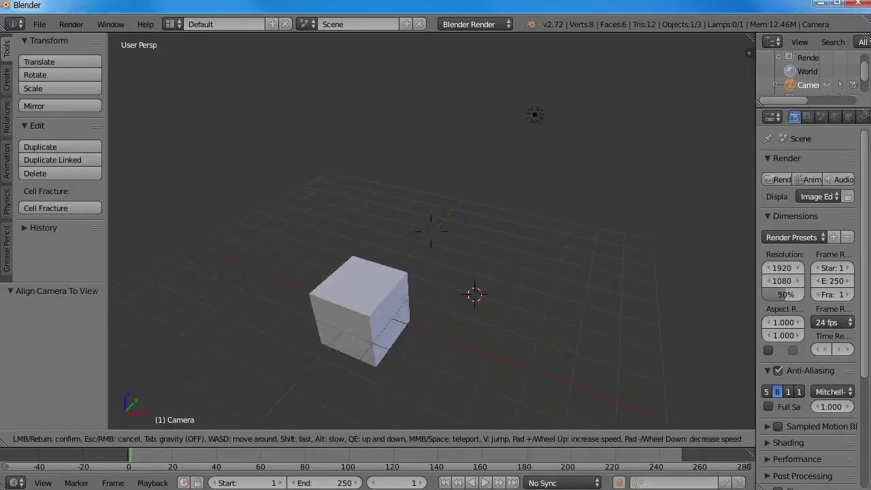
pyautogui.press('w')
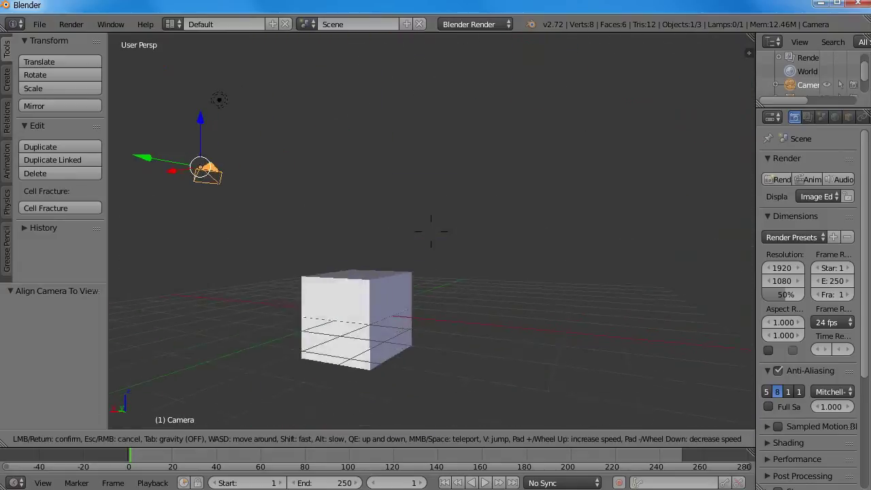
pyautogui.press('w')
pyautogui.press('s')
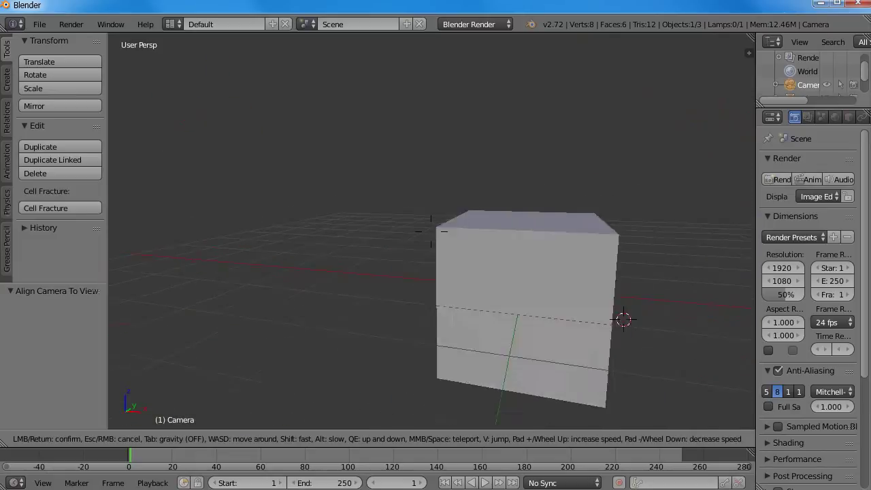
pyautogui.press('s')
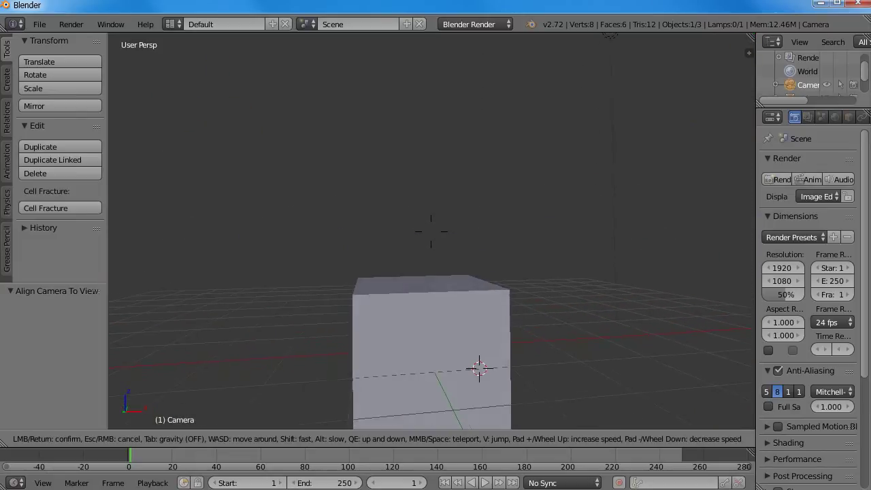
pyautogui.press('w')
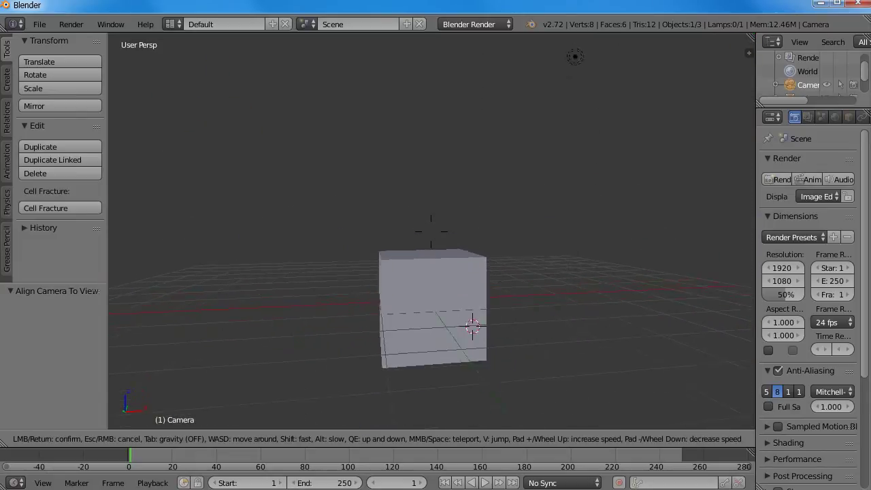
pyautogui.press('w')
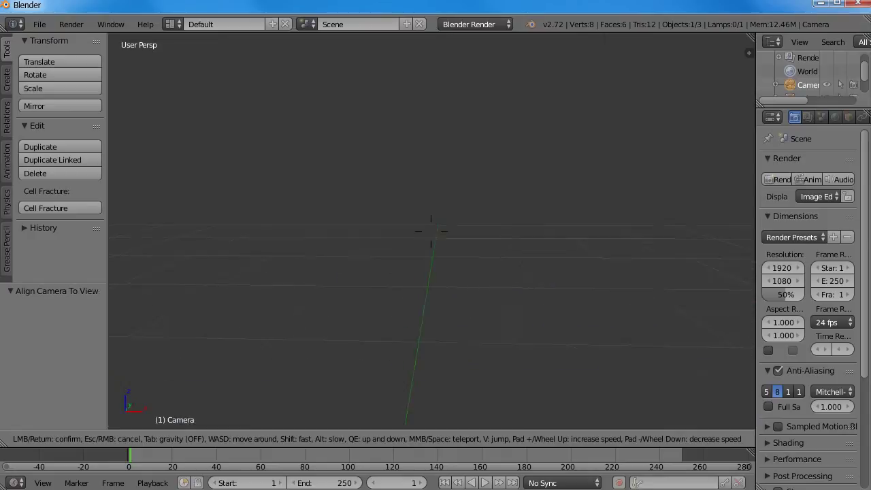
pyautogui.press('s')
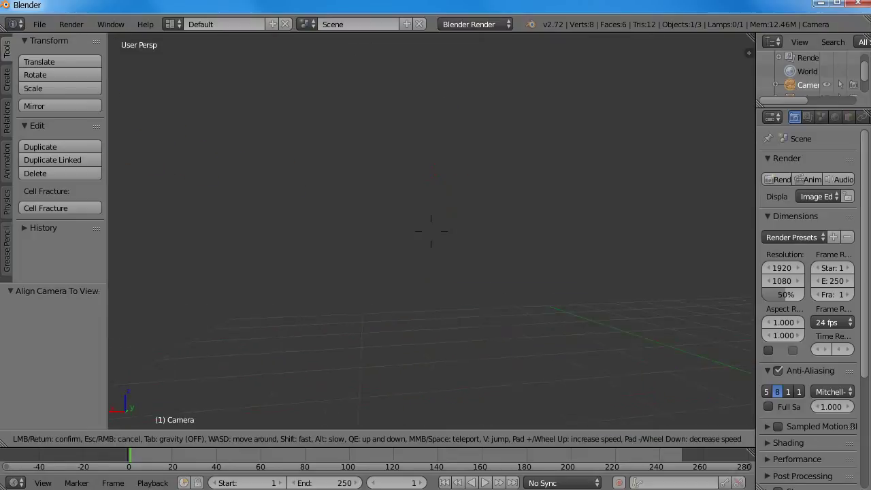
pyautogui.press('w')
pyautogui.press('s')
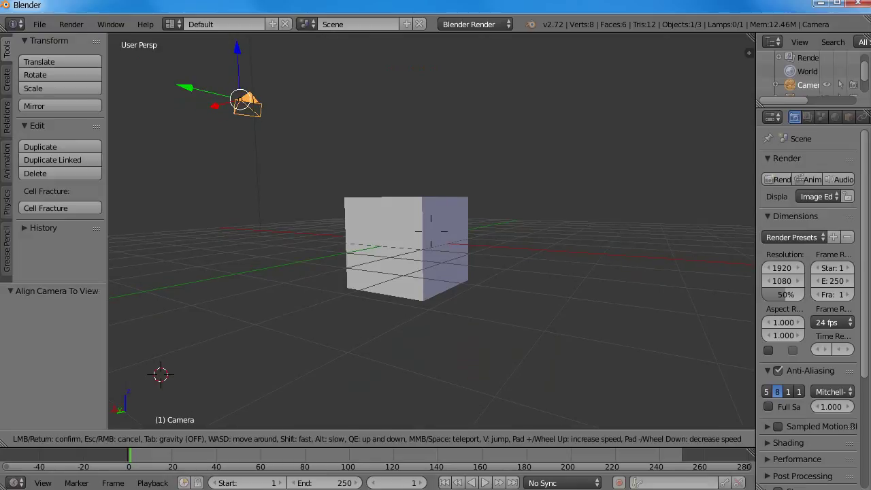
pyautogui.press('Escape')
pyautogui.moveTo(291, 247)
pyautogui.mouseDown(button='middle')
pyautogui.moveTo(485, 217)
pyautogui.moveTo(370, 208)
pyautogui.moveTo(375, 179)
pyautogui.moveTo(438, 234)
pyautogui.moveTo(431, 217)
pyautogui.mouseUp(button='middle')
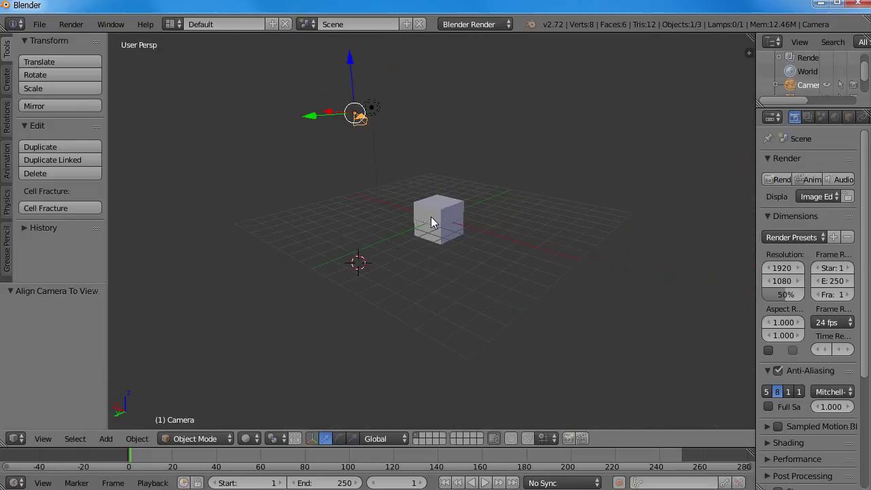
# Zoom in, place the 3D cursor beside the cube, and select only the cube.
pyautogui.scroll(2, 422, 216)
pyautogui.press('w')
pyautogui.press('Escape')
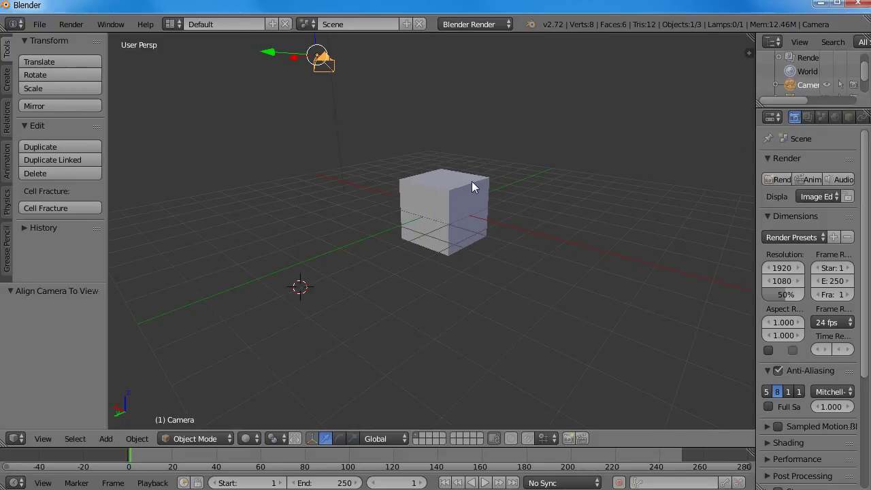
pyautogui.press('a')
pyautogui.moveTo(518, 163)
pyautogui.mouseDown(button='middle')
pyautogui.moveTo(499, 179)
pyautogui.moveTo(560, 155)
pyautogui.moveTo(467, 187)
pyautogui.moveTo(475, 153)
pyautogui.mouseUp(button='middle')
pyautogui.press('a')
pyautogui.click(478, 149)
pyautogui.rightClick(443, 207)
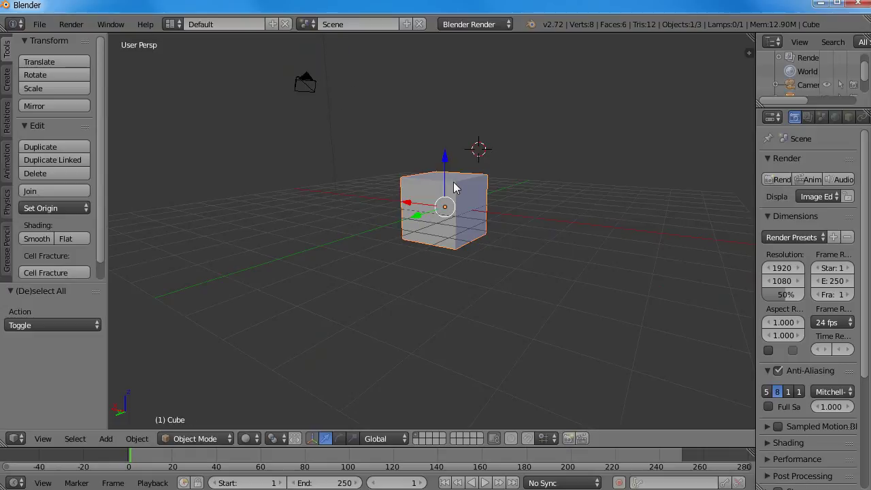
pyautogui.moveTo(555, 169); pyautogui.dragTo(521, 217, button='middle')
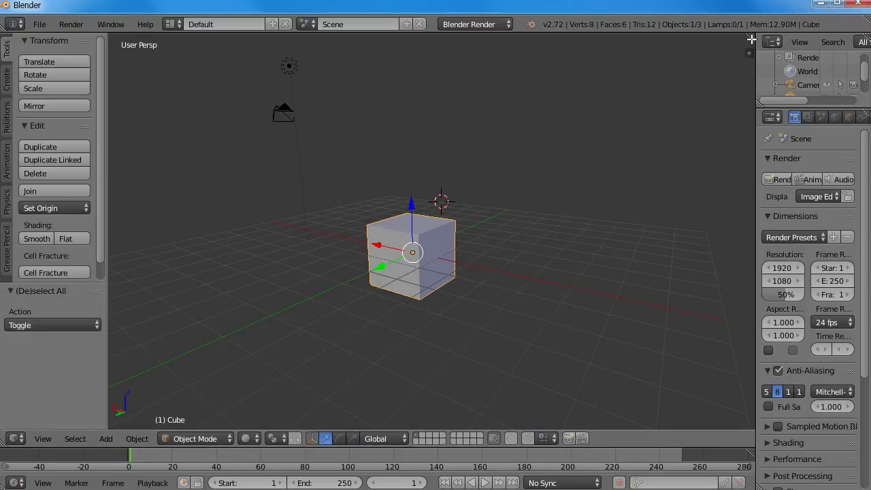
# Split the 3D view into three areas and set one to Front Ortho.
pyautogui.moveTo(752, 35); pyautogui.dragTo(390, 84)
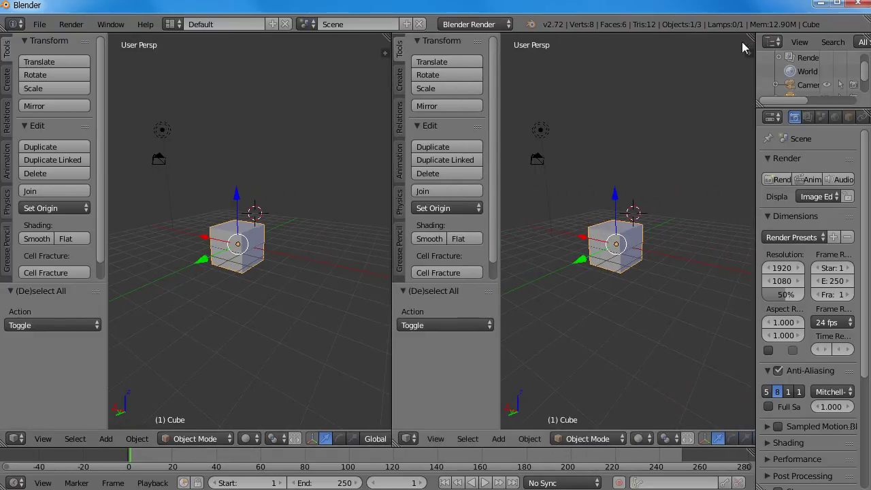
pyautogui.moveTo(751, 46); pyautogui.dragTo(741, 238)
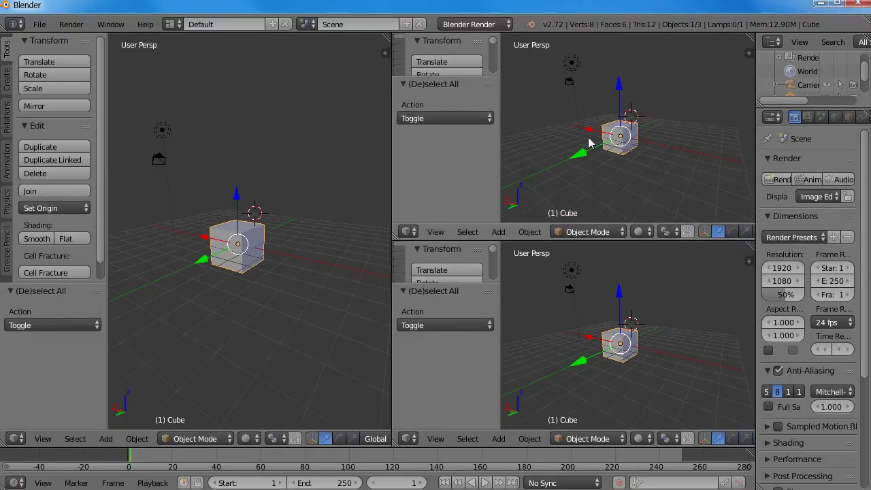
pyautogui.moveTo(584, 140); pyautogui.dragTo(665, 148, button='middle')
pyautogui.press('KP_1')
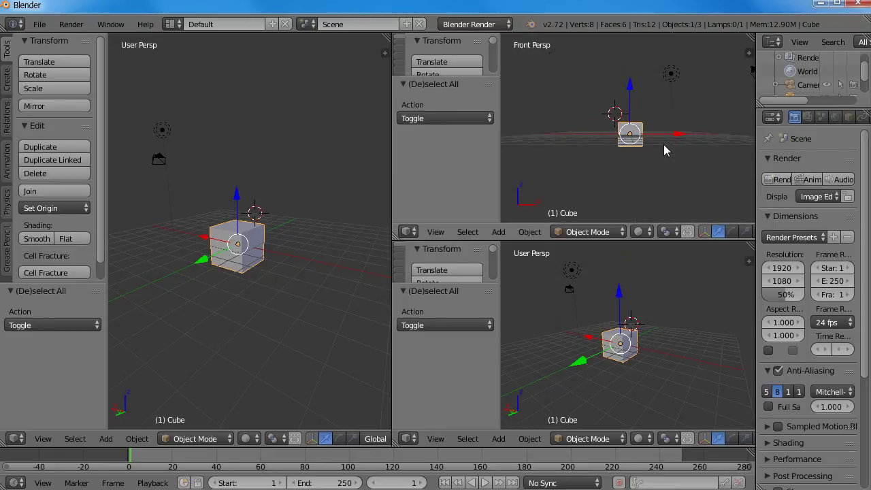
pyautogui.press('KP_5')
# Make the other view Right Ortho, then join Front and Right Ortho into the perspective view.
pyautogui.moveTo(695, 291)
pyautogui.mouseDown(button='middle')
pyautogui.moveTo(698, 335)
pyautogui.moveTo(670, 337)
pyautogui.mouseUp(button='middle')
pyautogui.press('KP_7')
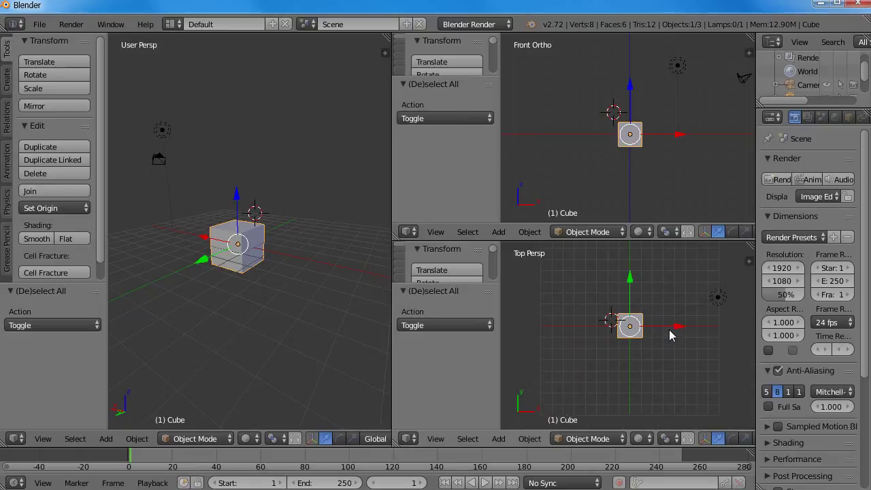
pyautogui.press('KP_3')
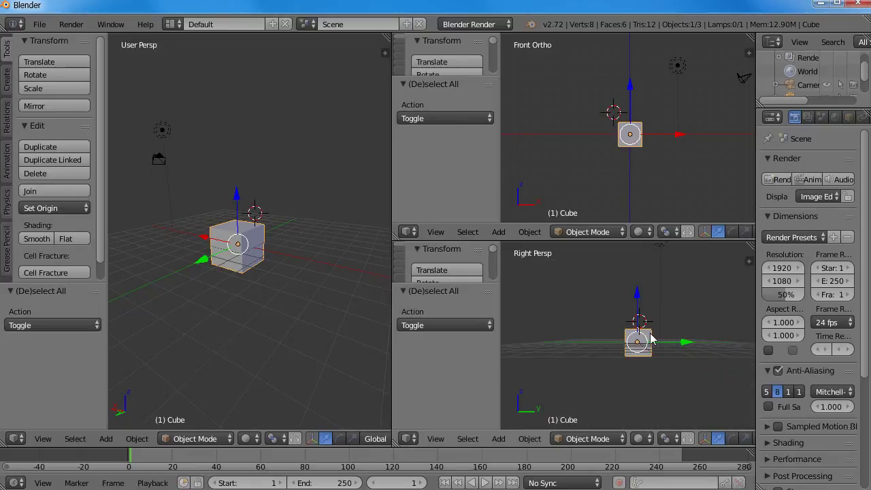
pyautogui.press('KP_5')
pyautogui.keyDown('shift'); pyautogui.moveTo(628, 130); pyautogui.dragTo(641, 125, button='middle'); pyautogui.keyUp('shift')
pyautogui.moveTo(200, 230)
pyautogui.mouseDown(button='middle')
pyautogui.moveTo(389, 213)
pyautogui.moveTo(292, 238)
pyautogui.mouseUp(button='middle')
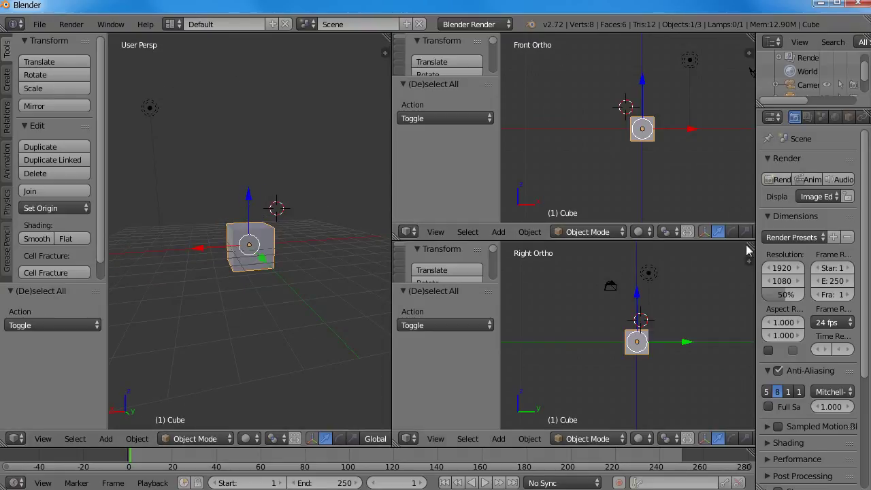
pyautogui.moveTo(753, 243); pyautogui.dragTo(749, 163)
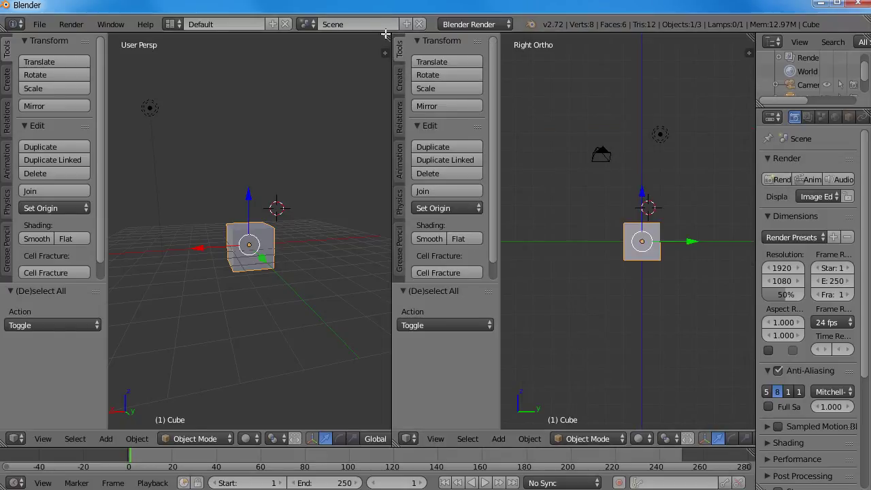
pyautogui.moveTo(385, 34); pyautogui.dragTo(702, 149)
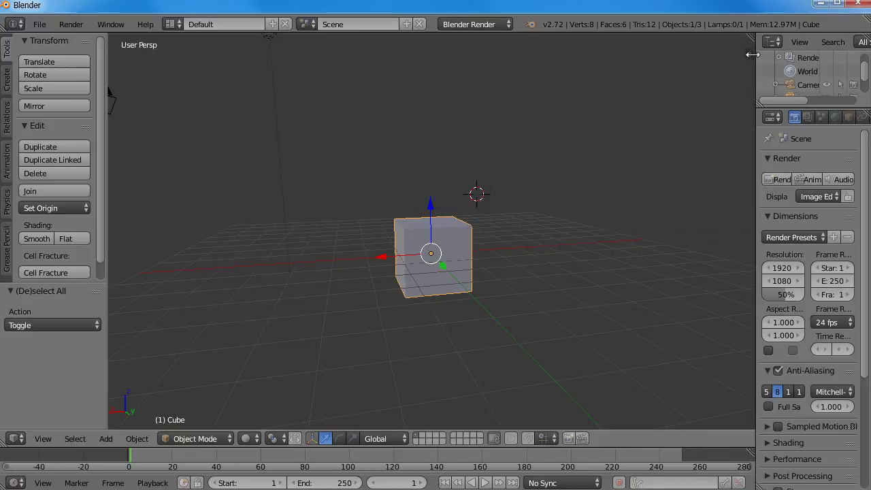
pyautogui.press('n')
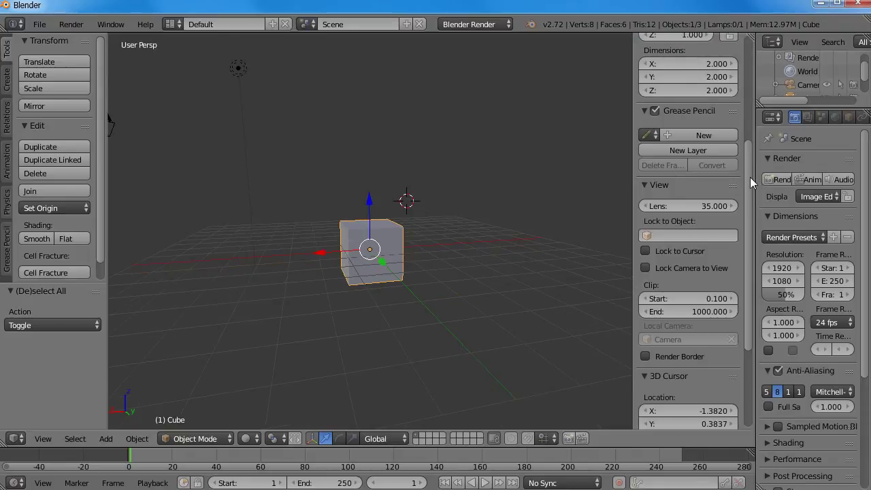
pyautogui.moveTo(750, 177)
pyautogui.mouseDown()
pyautogui.moveTo(761, 31)
pyautogui.moveTo(742, 270)
pyautogui.mouseUp()
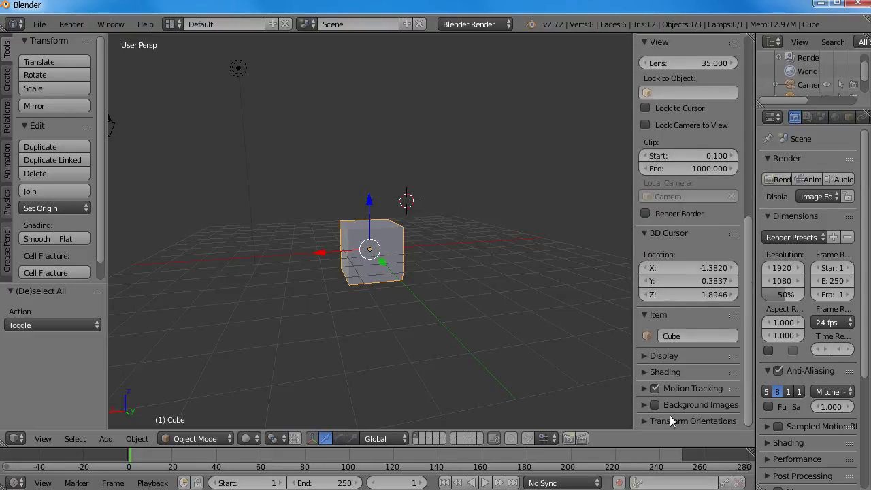
pyautogui.click(641, 356)
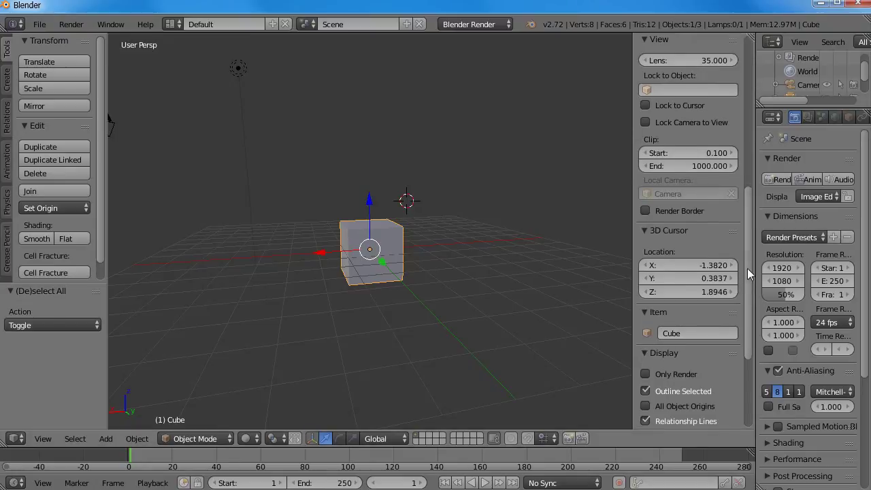
pyautogui.moveTo(747, 268); pyautogui.dragTo(740, 334)
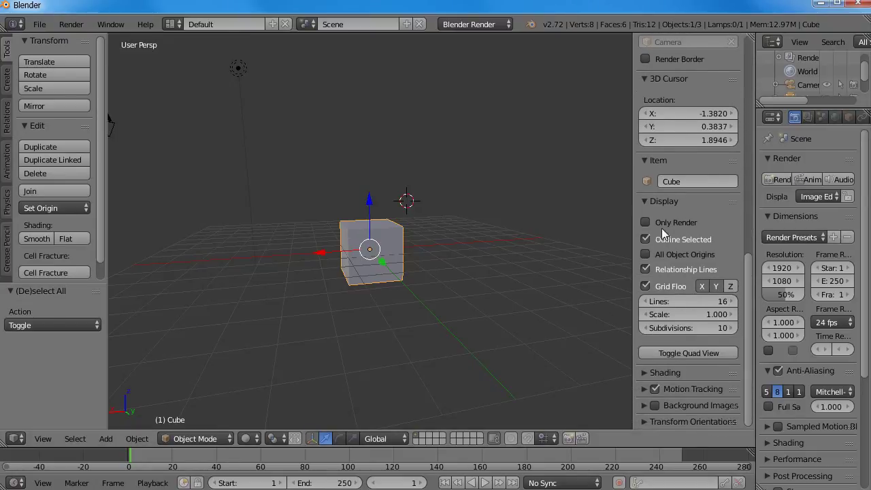
pyautogui.click(694, 352)
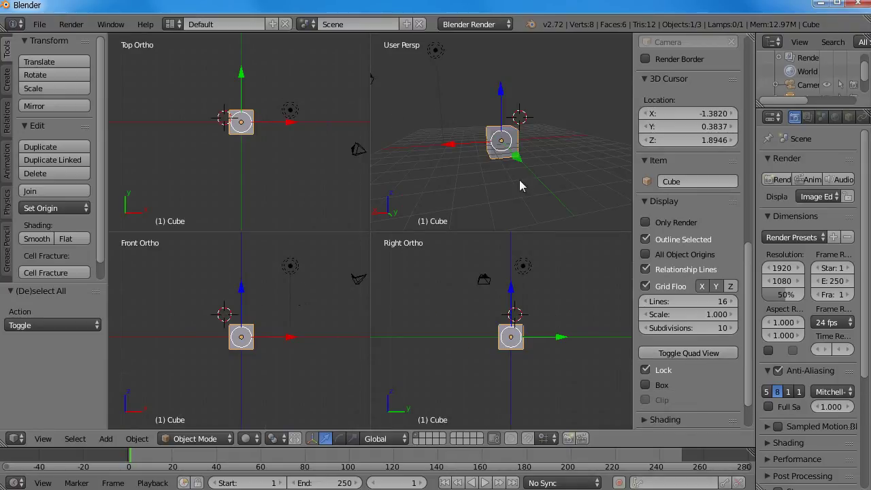
pyautogui.click(667, 355)
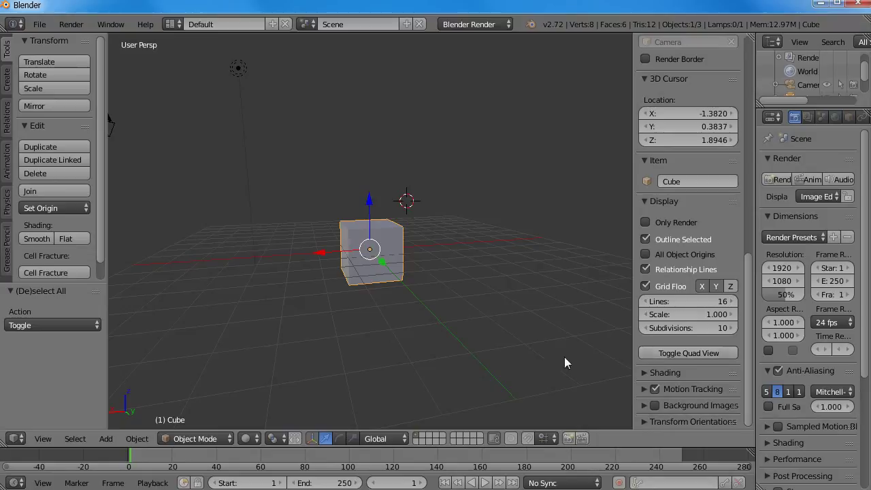
pyautogui.hotkey('ctrl', 'alt', 'q')
pyautogui.hotkey('ctrl', 'alt', 'q')
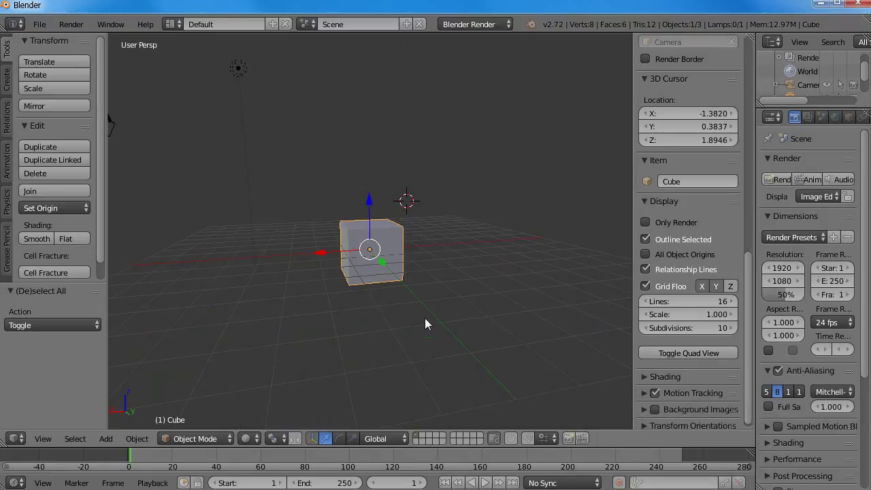
pyautogui.hotkey('ctrl', 'alt', 'q')
pyautogui.hotkey('ctrl', 'alt', 'q')
pyautogui.hotkey('ctrl', 'alt', 'q')
pyautogui.hotkey('ctrl', 'alt', 'q')
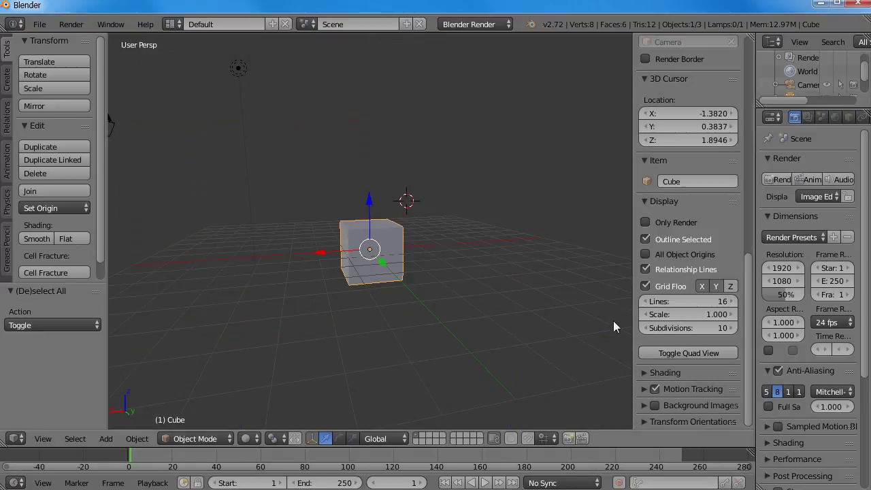
# Hide the properties panel, toggle quad view on and off, and orbit the cube.
pyautogui.press('n')
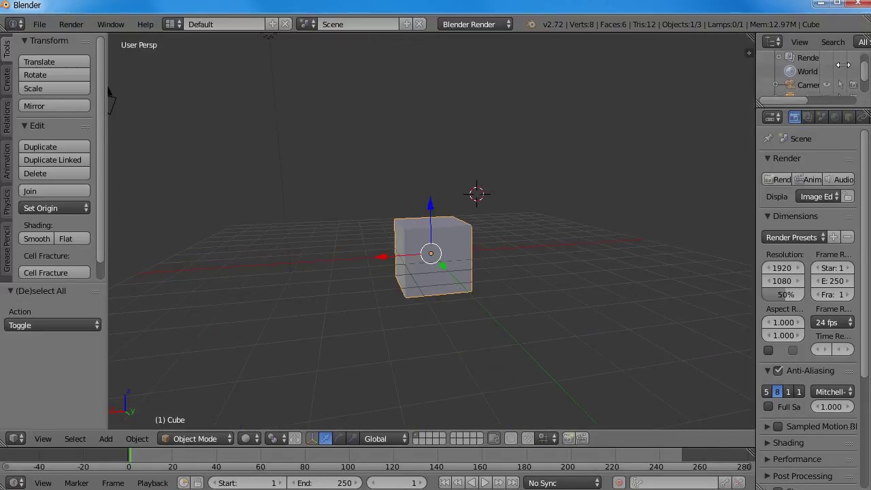
pyautogui.hotkey('ctrl', 'alt', 'q')
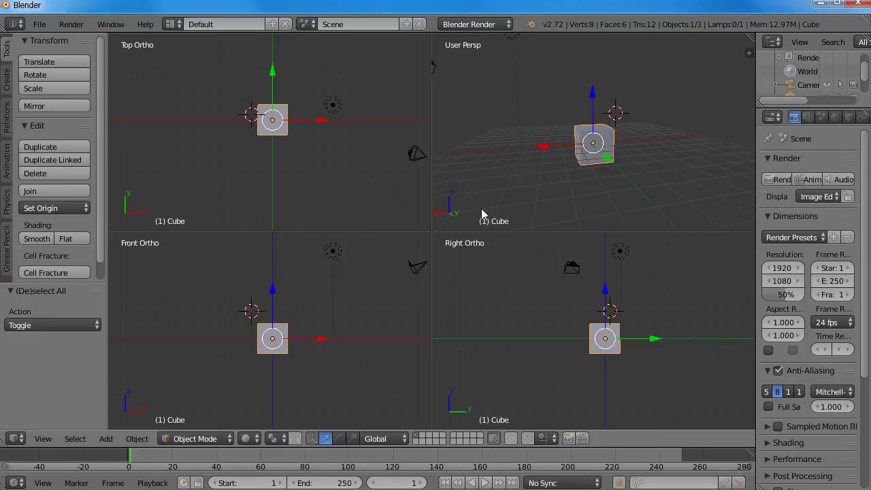
pyautogui.hotkey('ctrl', 'alt', 'q')
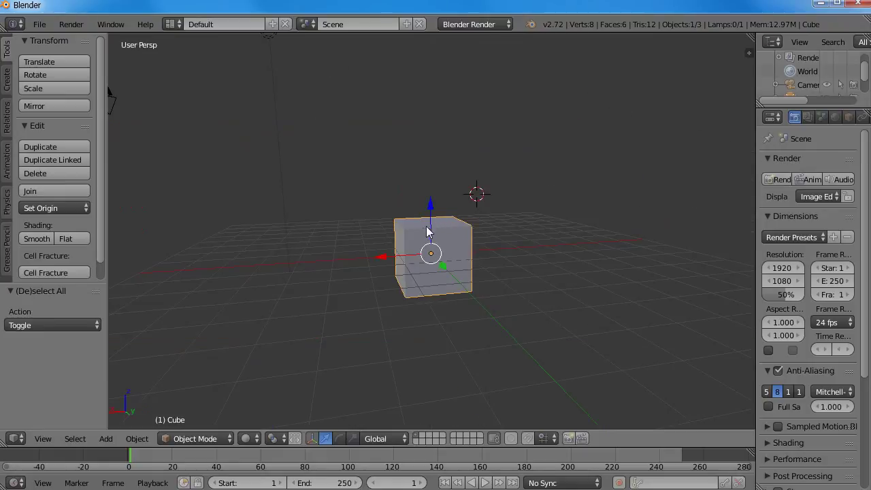
pyautogui.moveTo(383, 259); pyautogui.dragTo(405, 272, button='middle')
pyautogui.click(254, 437)
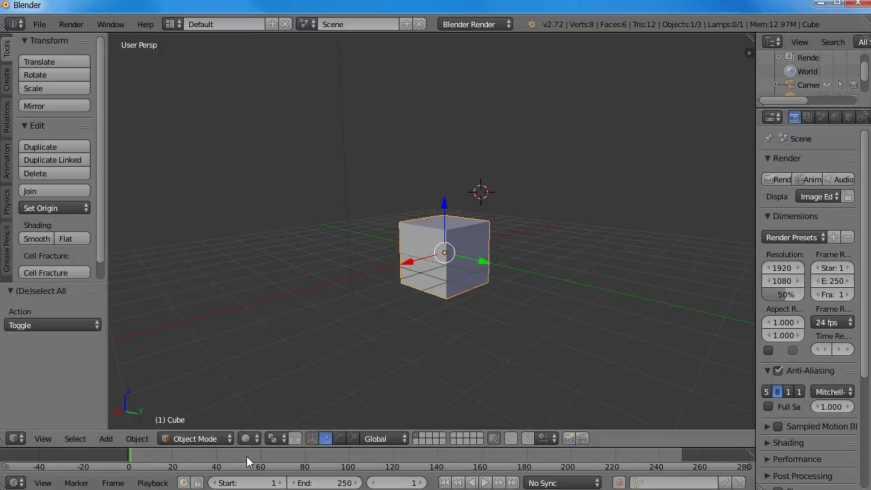
pyautogui.click(246, 438)
pyautogui.moveTo(447, 253)
pyautogui.mouseDown(button='middle')
pyautogui.moveTo(342, 297)
pyautogui.moveTo(103, 317)
pyautogui.moveTo(493, 276)
pyautogui.mouseUp(button='middle')
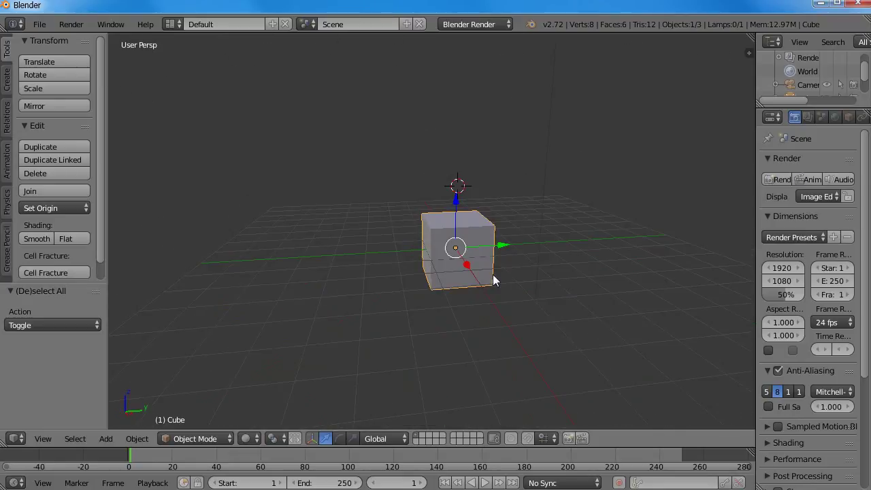
# Preview the cube in Wireframe, then Solid, then Texture shading.
pyautogui.click(254, 439)
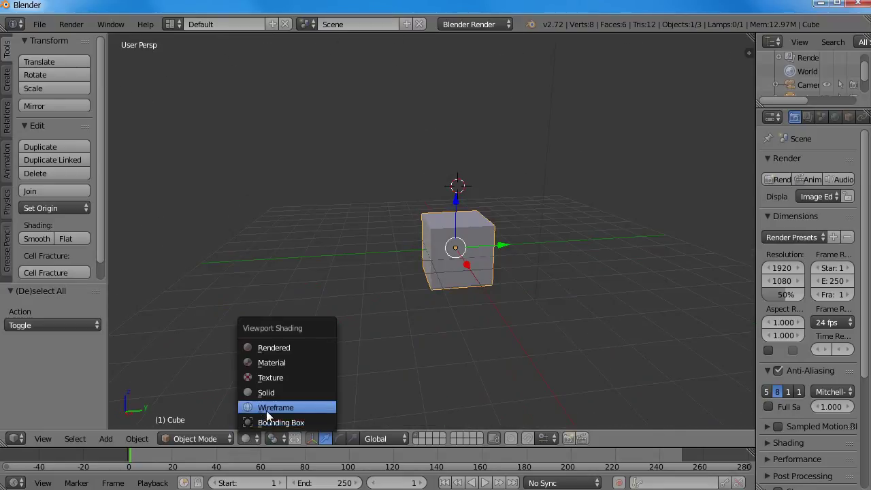
pyautogui.click(266, 408)
pyautogui.click(254, 439)
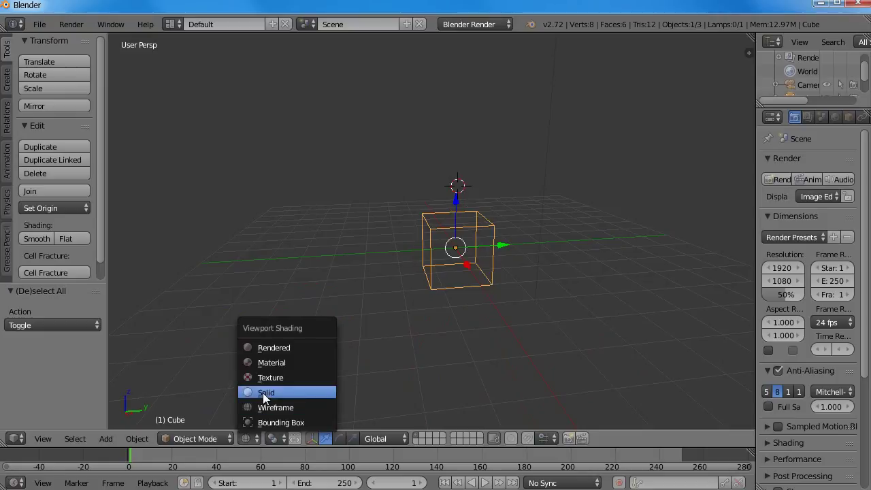
pyautogui.click(263, 393)
pyautogui.click(253, 438)
pyautogui.click(267, 376)
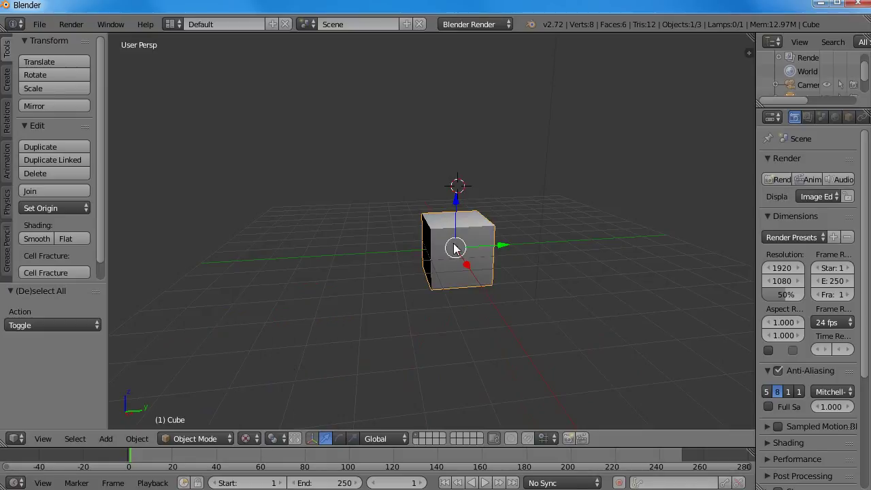
pyautogui.moveTo(457, 250)
pyautogui.mouseDown(button='middle')
pyautogui.moveTo(498, 277)
pyautogui.moveTo(405, 302)
pyautogui.moveTo(434, 258)
pyautogui.moveTo(525, 224)
pyautogui.moveTo(305, 241)
pyautogui.moveTo(240, 403)
pyautogui.mouseUp(button='middle')
pyautogui.scroll(3, 434, 258)
# Switch to Material shading, then Rendered preview, orbiting and panning around the lit cube.
pyautogui.click(258, 440)
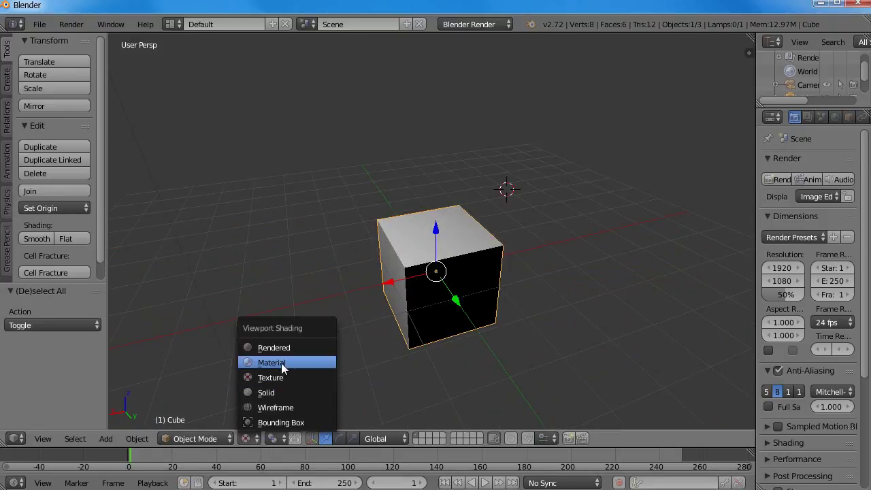
pyautogui.click(281, 363)
pyautogui.moveTo(365, 284); pyautogui.dragTo(601, 253, button='middle')
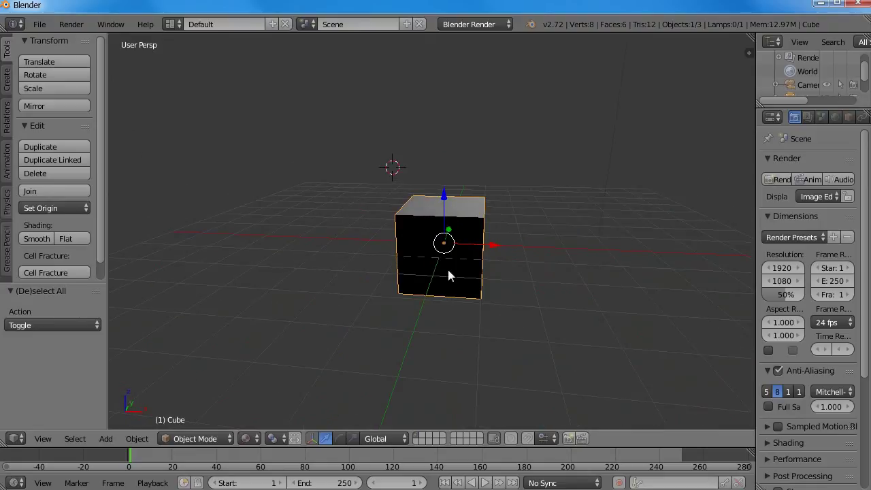
pyautogui.moveTo(449, 274); pyautogui.dragTo(465, 243, button='middle')
pyautogui.click(259, 439)
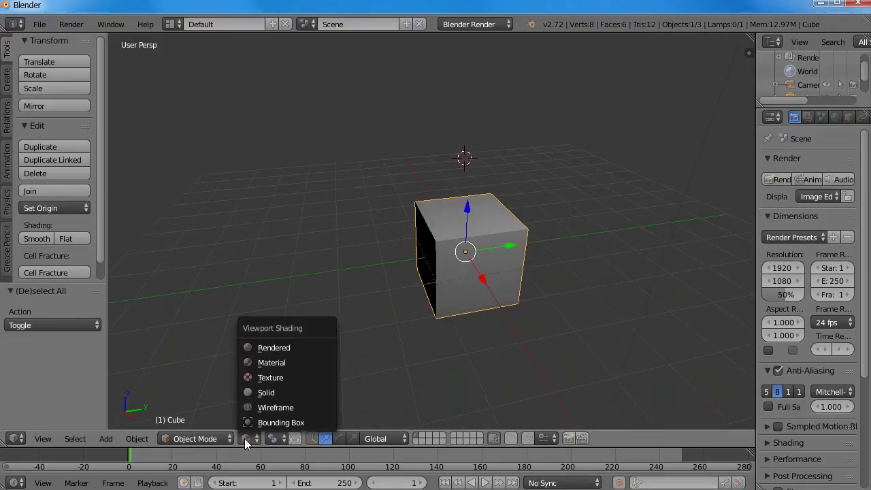
pyautogui.click(289, 348)
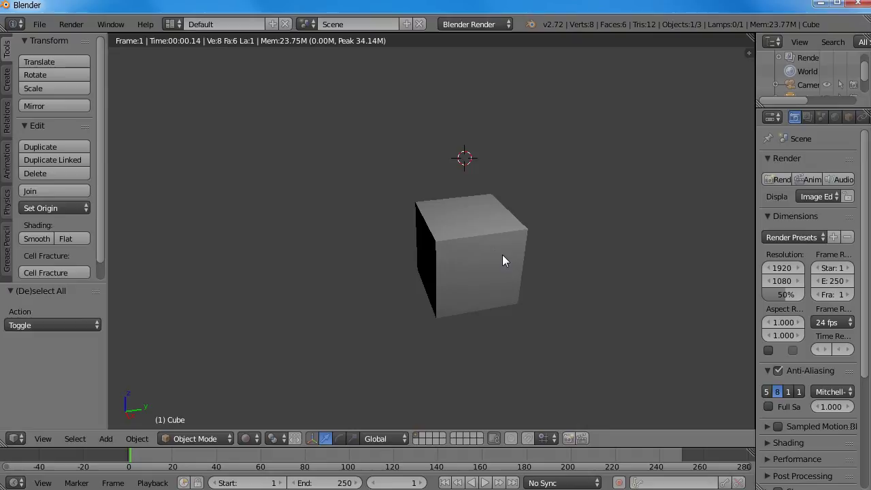
pyautogui.keyDown('shift'); pyautogui.moveTo(503, 255); pyautogui.dragTo(453, 225, button='middle'); pyautogui.keyUp('shift')
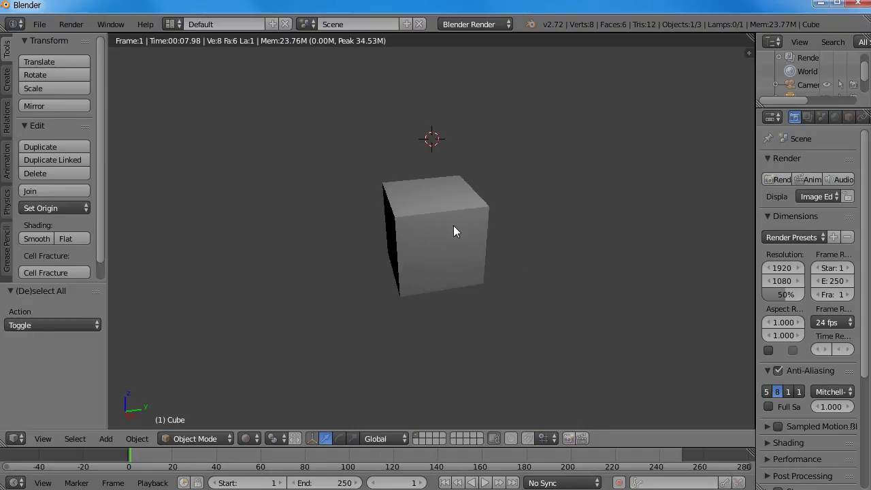
pyautogui.click(253, 441)
pyautogui.click(266, 350)
pyautogui.moveTo(468, 286)
pyautogui.mouseDown(button='middle')
pyautogui.moveTo(218, 286)
pyautogui.moveTo(379, 301)
pyautogui.moveTo(484, 288)
pyautogui.moveTo(330, 247)
pyautogui.moveTo(469, 251)
pyautogui.moveTo(265, 248)
pyautogui.moveTo(443, 224)
pyautogui.moveTo(291, 255)
pyautogui.moveTo(465, 232)
pyautogui.moveTo(340, 238)
pyautogui.moveTo(455, 237)
pyautogui.moveTo(358, 188)
pyautogui.moveTo(259, 193)
pyautogui.moveTo(360, 211)
pyautogui.mouseUp(button='middle')
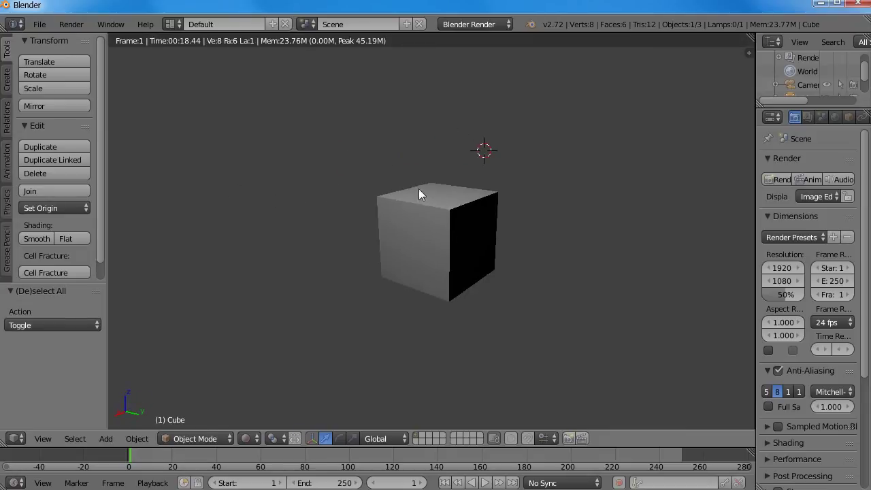
# Leave the rendered preview and orbit down to a lower angle on the cube.
pyautogui.press('Escape')
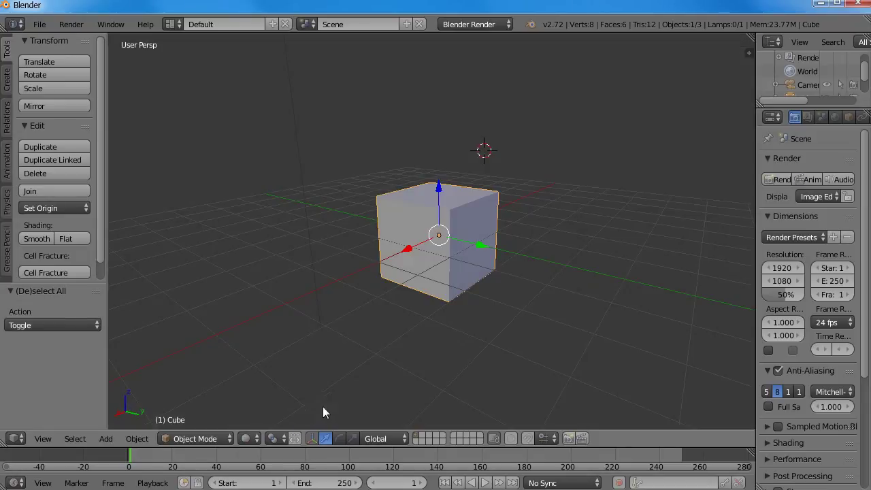
pyautogui.moveTo(411, 218)
pyautogui.mouseDown(button='middle')
pyautogui.moveTo(568, 253)
pyautogui.moveTo(315, 231)
pyautogui.moveTo(586, 178)
pyautogui.moveTo(315, 221)
pyautogui.moveTo(554, 286)
pyautogui.moveTo(375, 273)
pyautogui.mouseUp(button='middle')
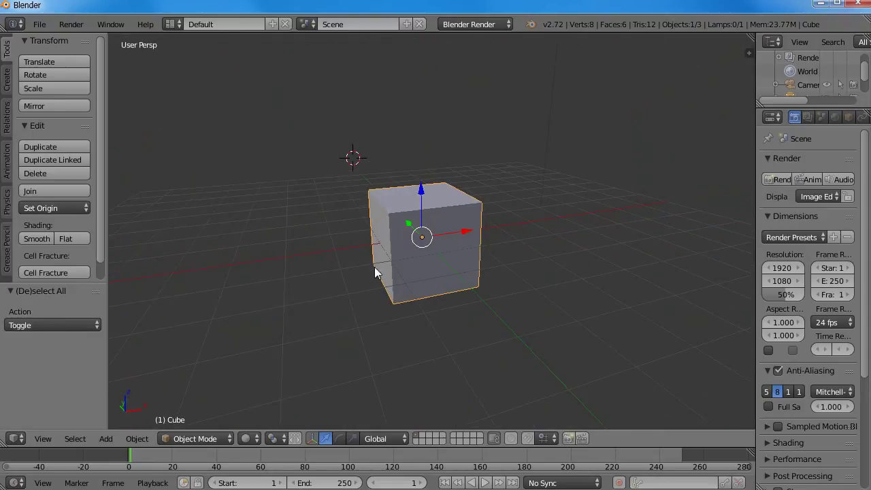